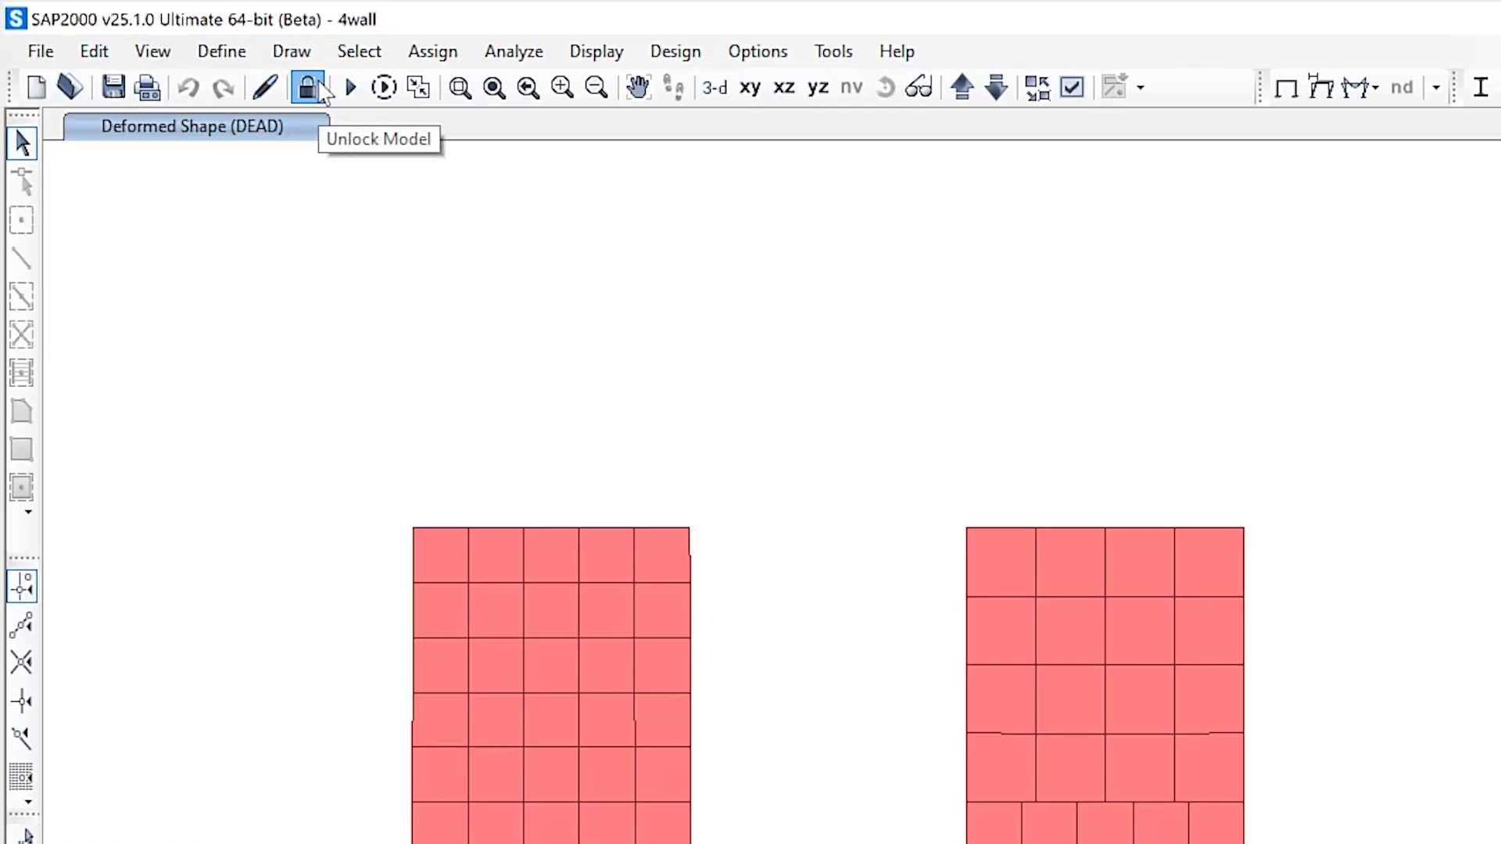
Add an AASHTO 2006 response-spectrum function named FUNC1 next to the existing UNIFRS.
{"action": "left_click", "coordinate": [205, 56]}
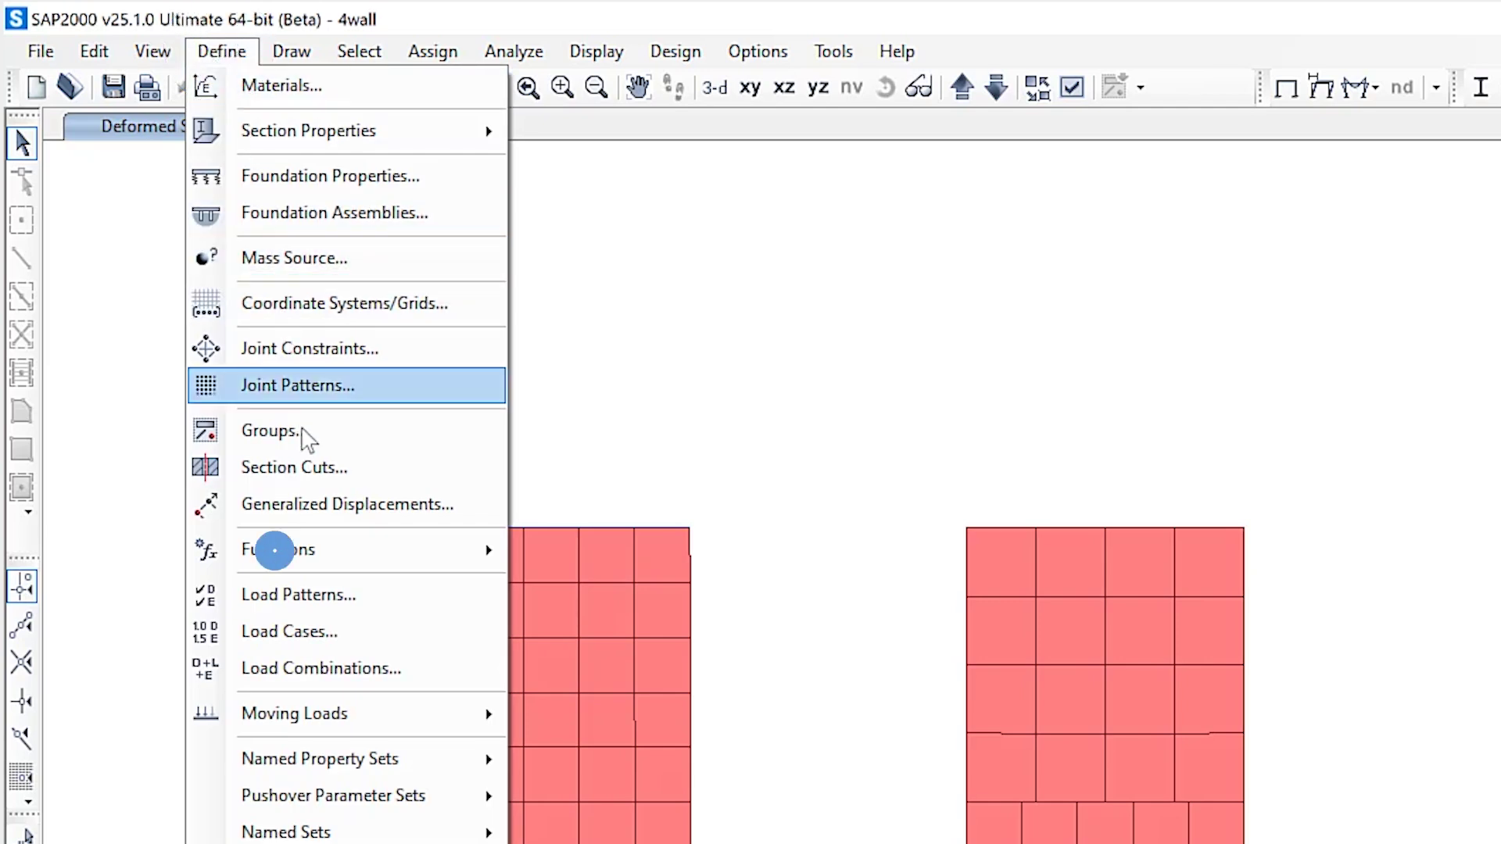
{"action": "left_click", "coordinate": [320, 550]}
{"action": "left_click", "coordinate": [630, 552]}
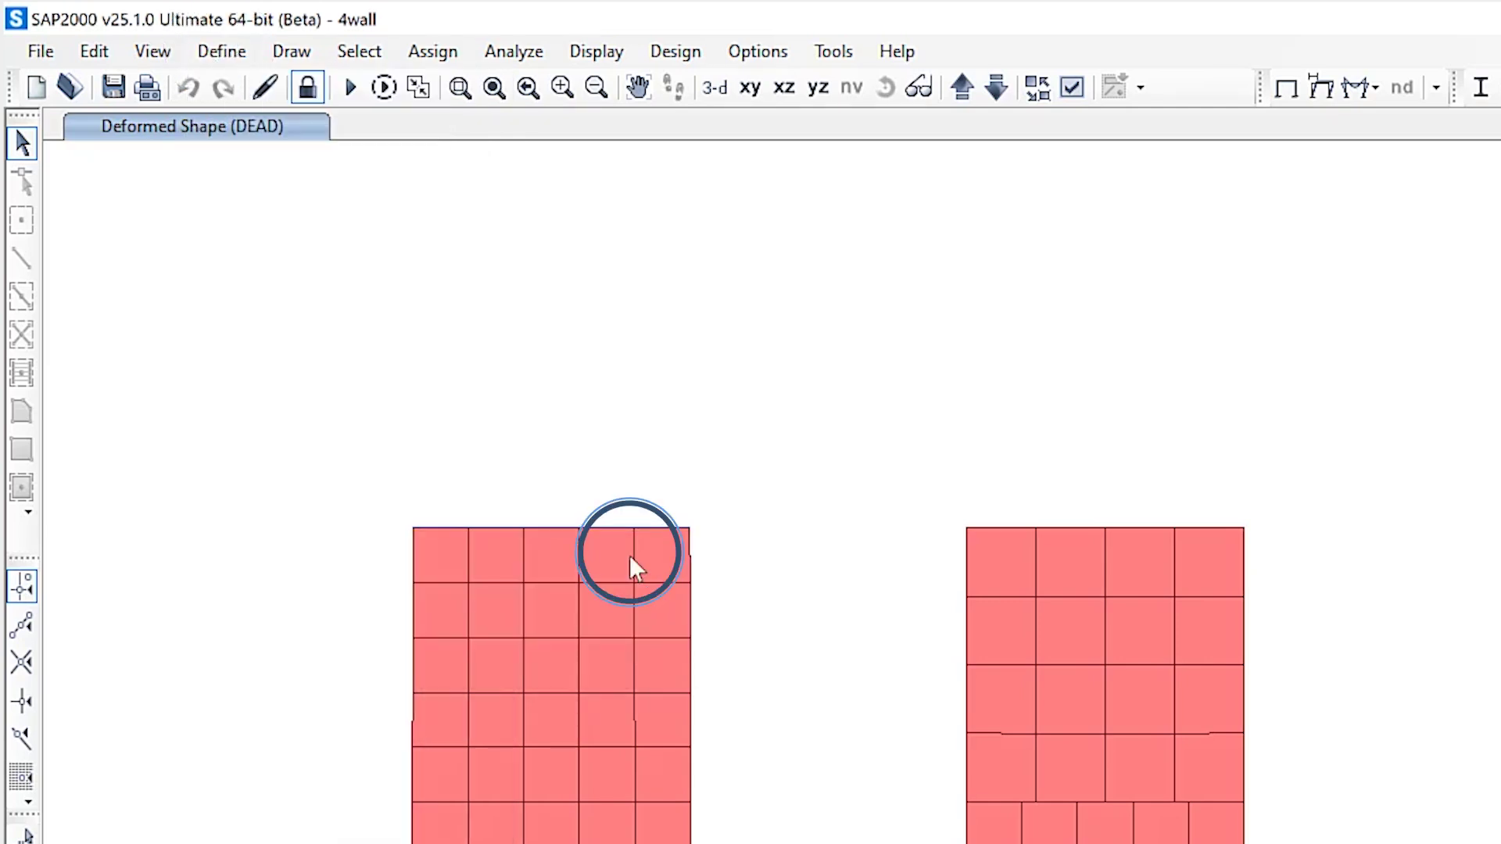
{"action": "left_click", "coordinate": [1039, 492]}
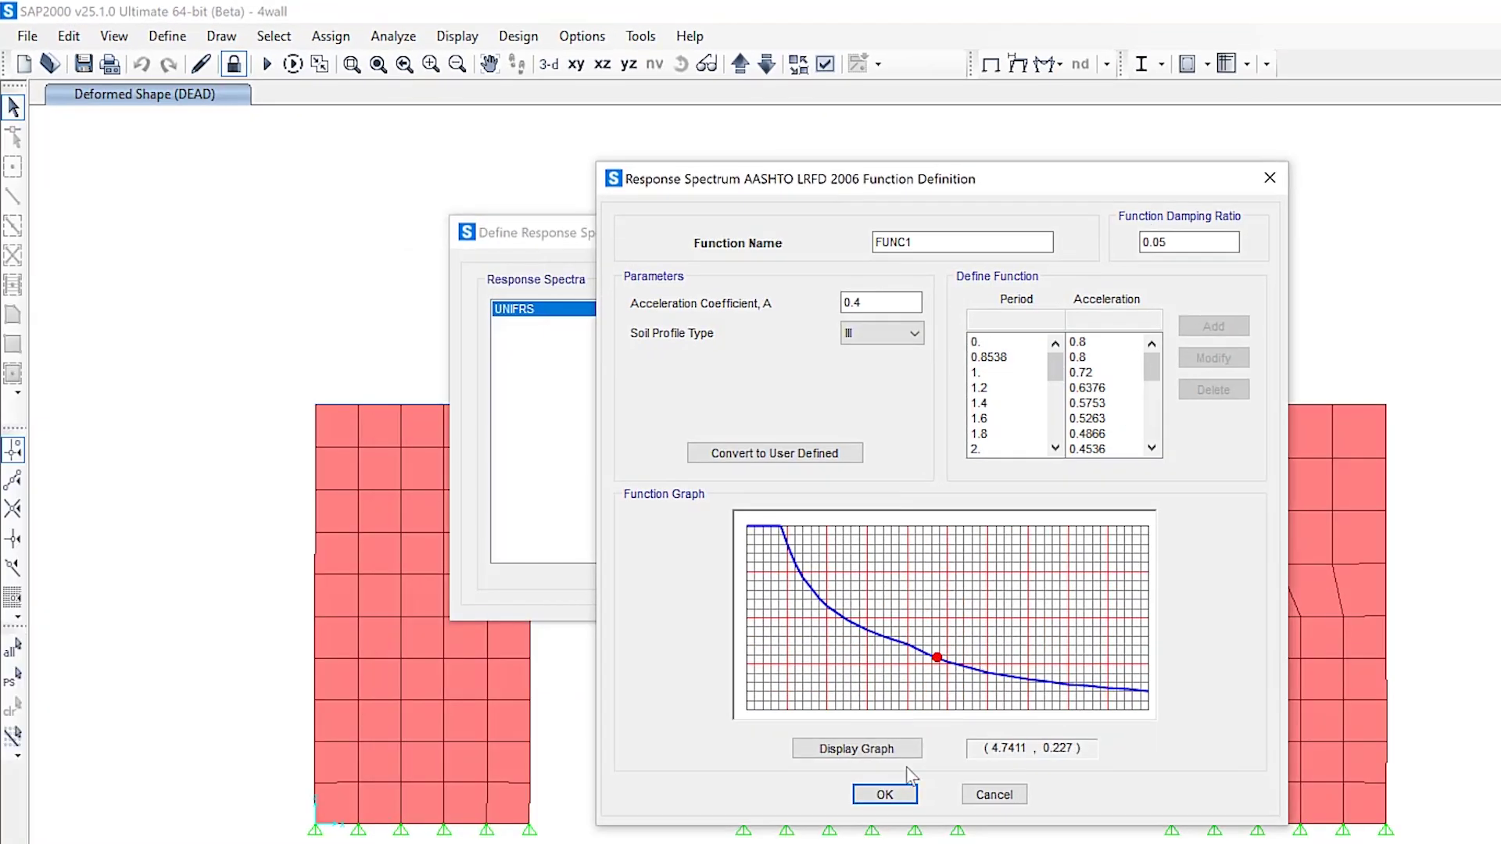
{"action": "left_click", "coordinate": [884, 795]}
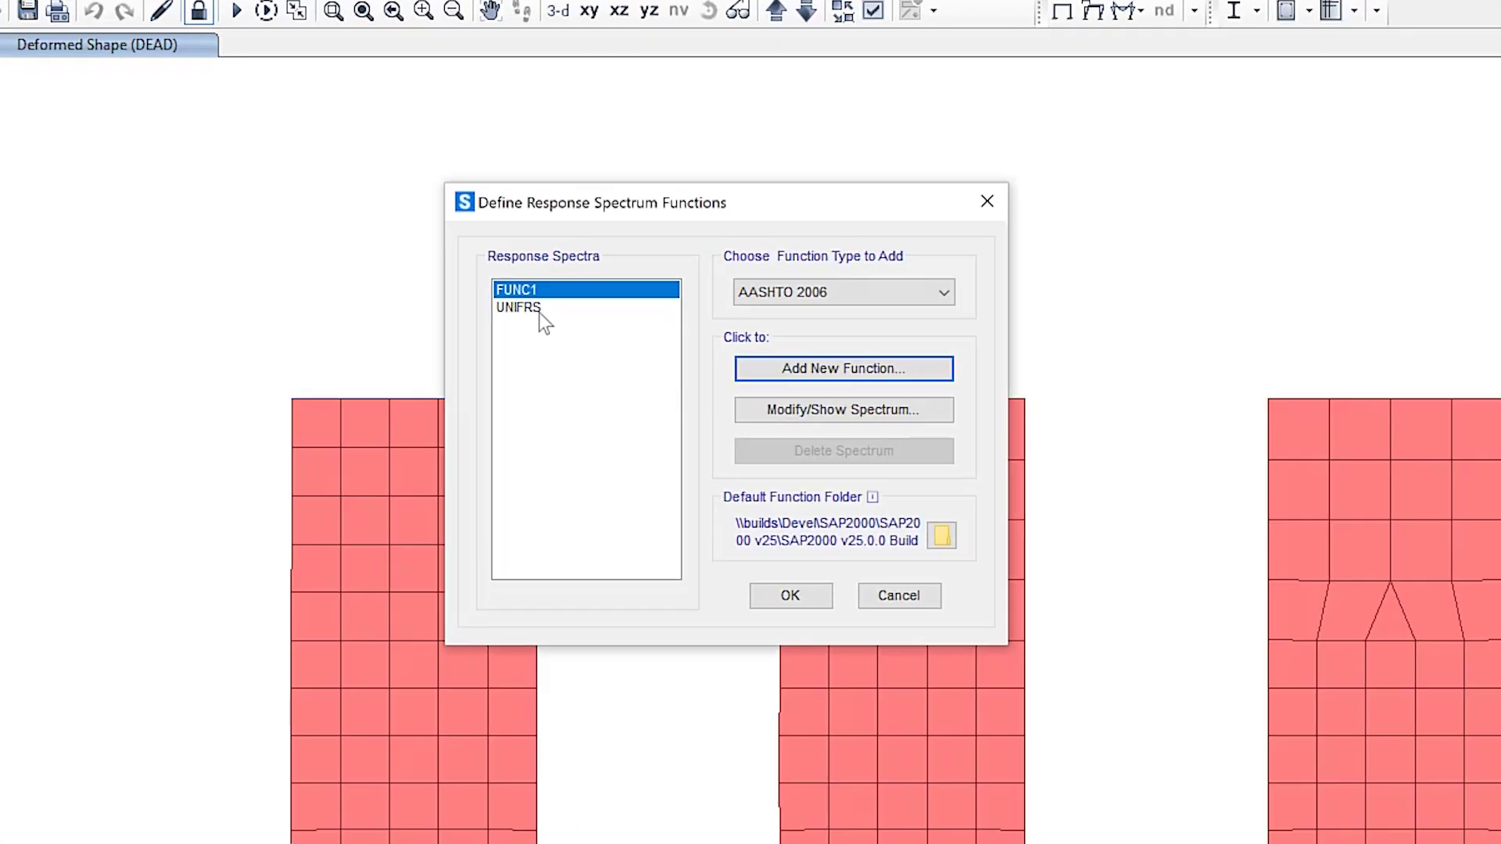
{"action": "left_click", "coordinate": [509, 307]}
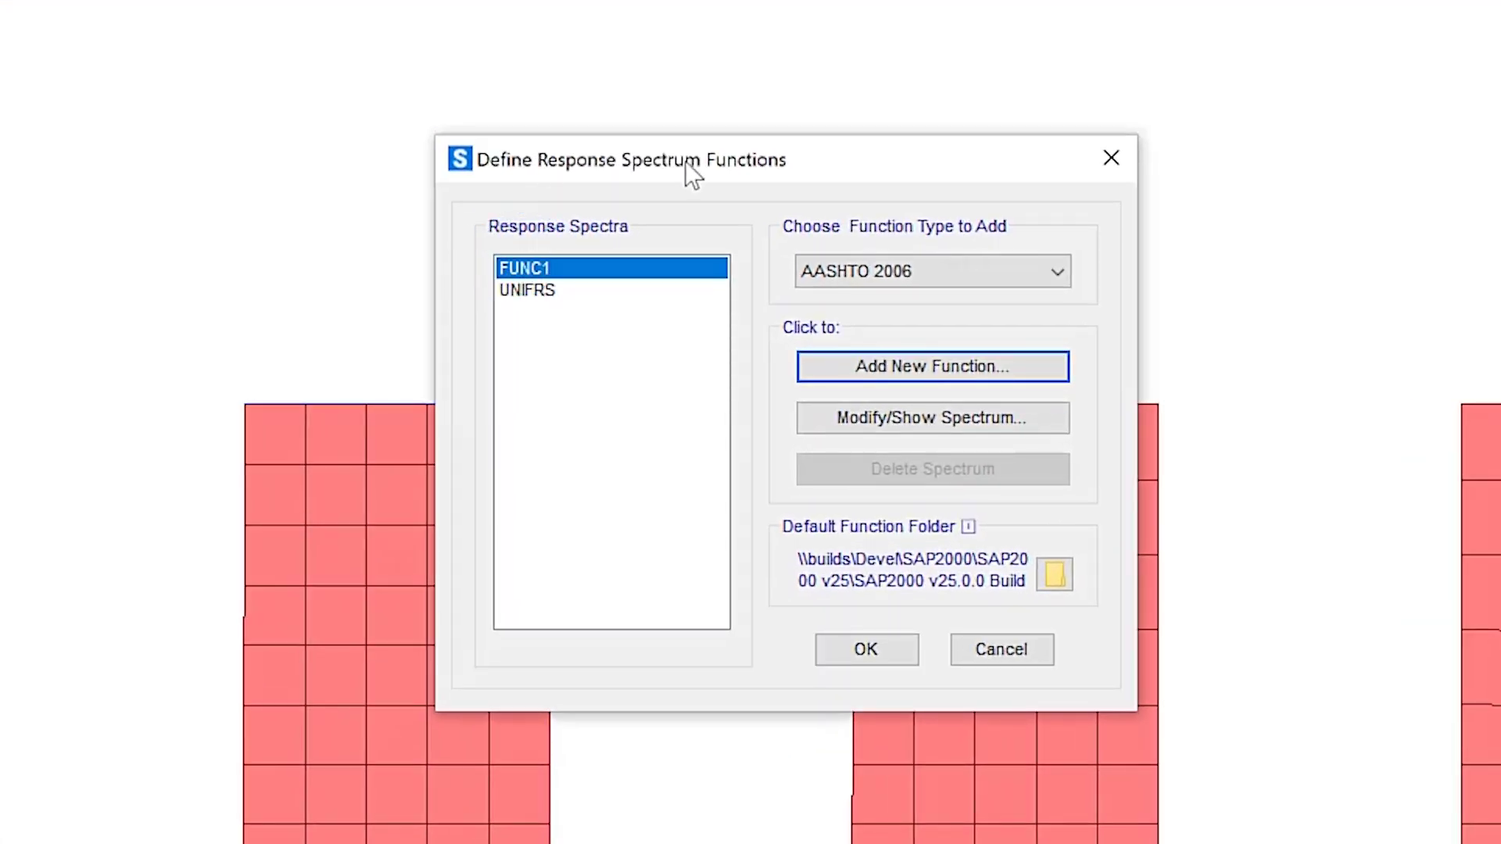
{"action": "left_click", "coordinate": [866, 649]}
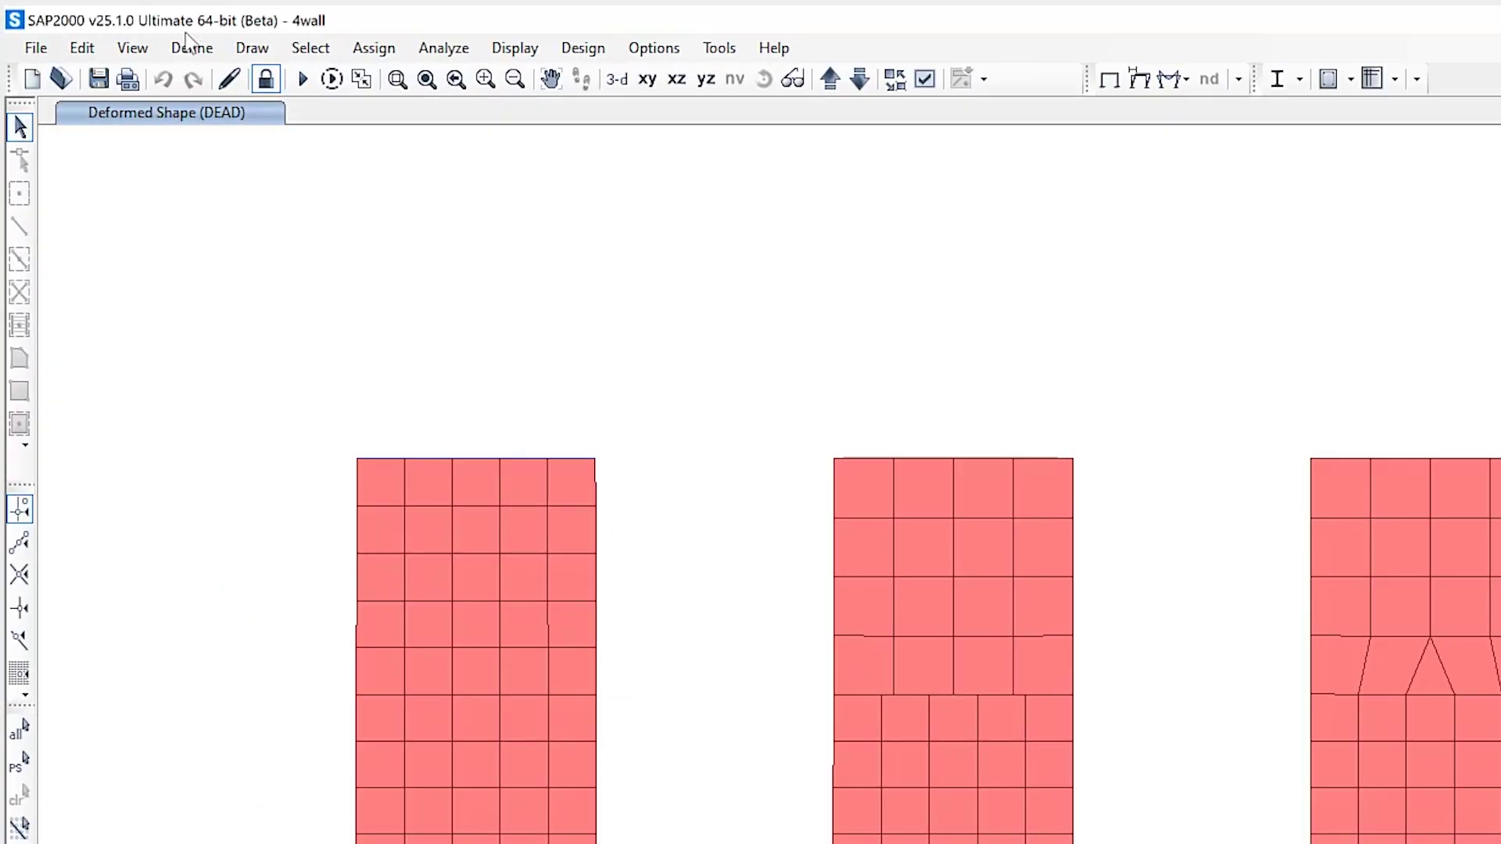
Add a new load case ACASE1 and set its type to Response Spectrum.
{"action": "left_click", "coordinate": [120, 42]}
{"action": "left_click", "coordinate": [248, 547]}
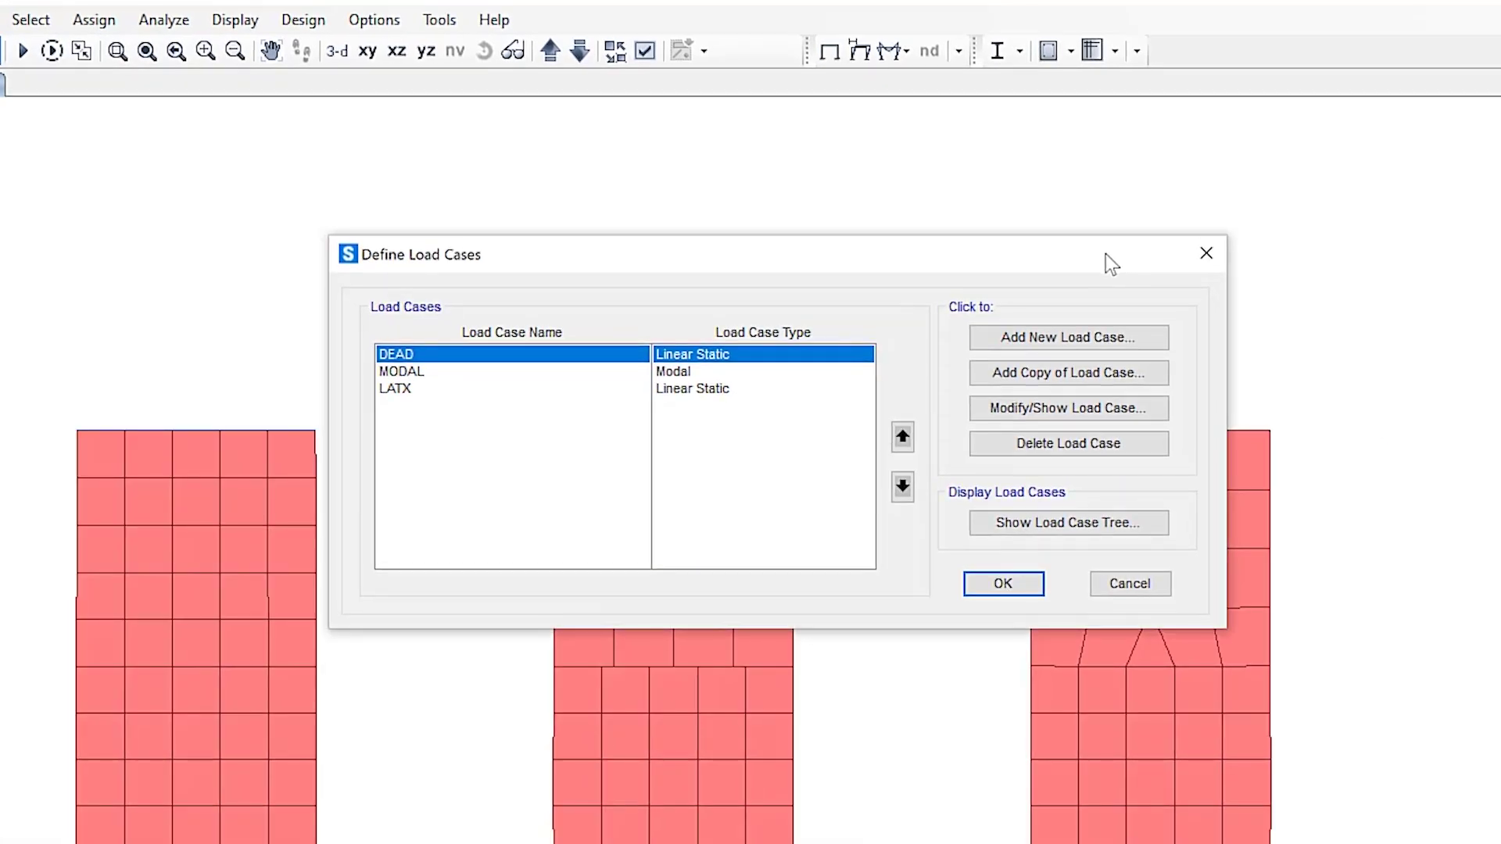
{"action": "left_click", "coordinate": [1123, 335]}
{"action": "left_click", "coordinate": [1127, 339]}
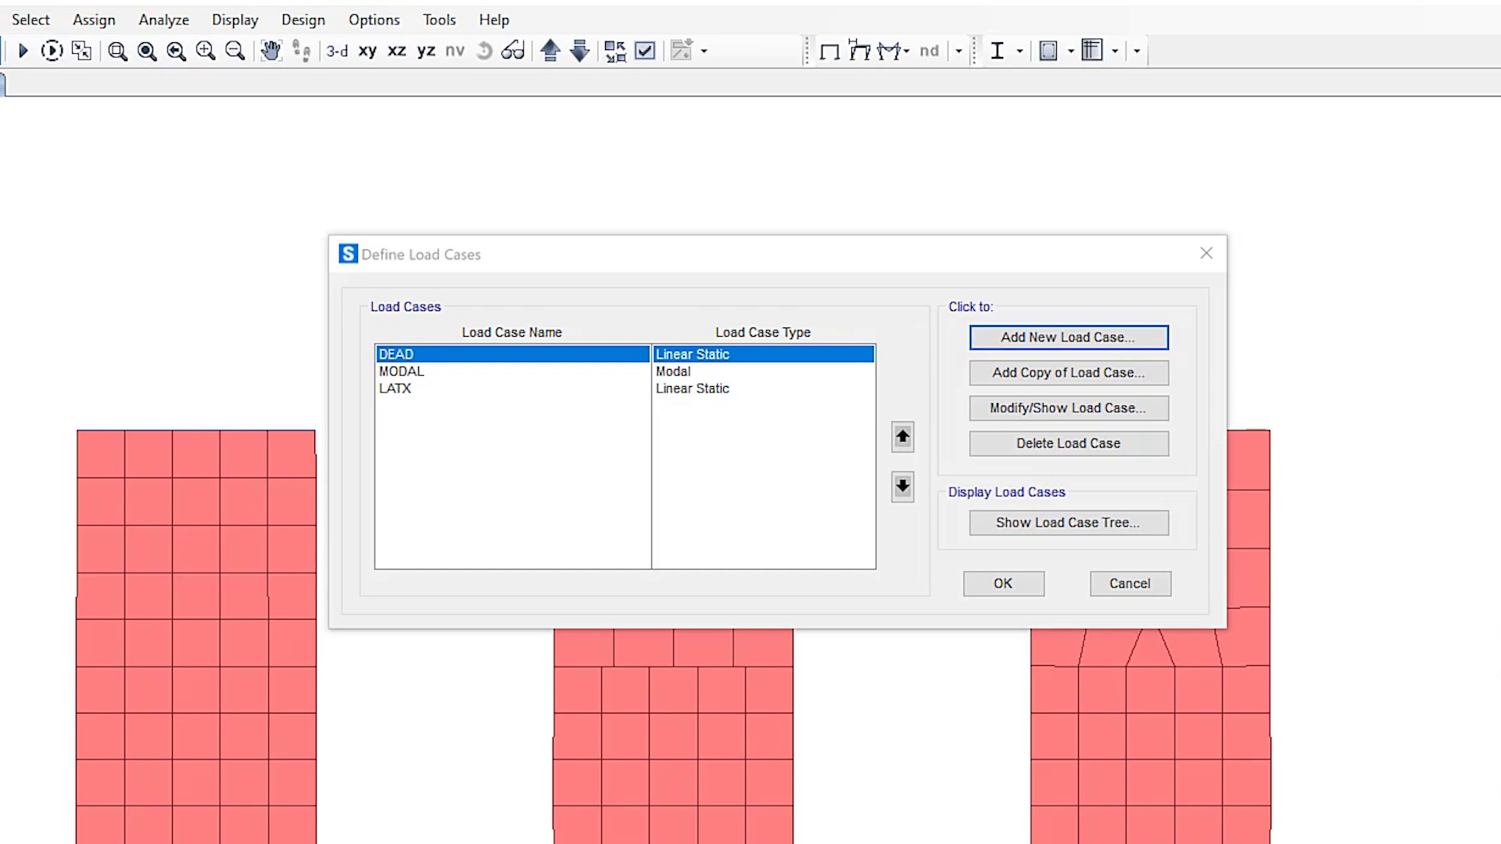
{"action": "left_click", "coordinate": [984, 258]}
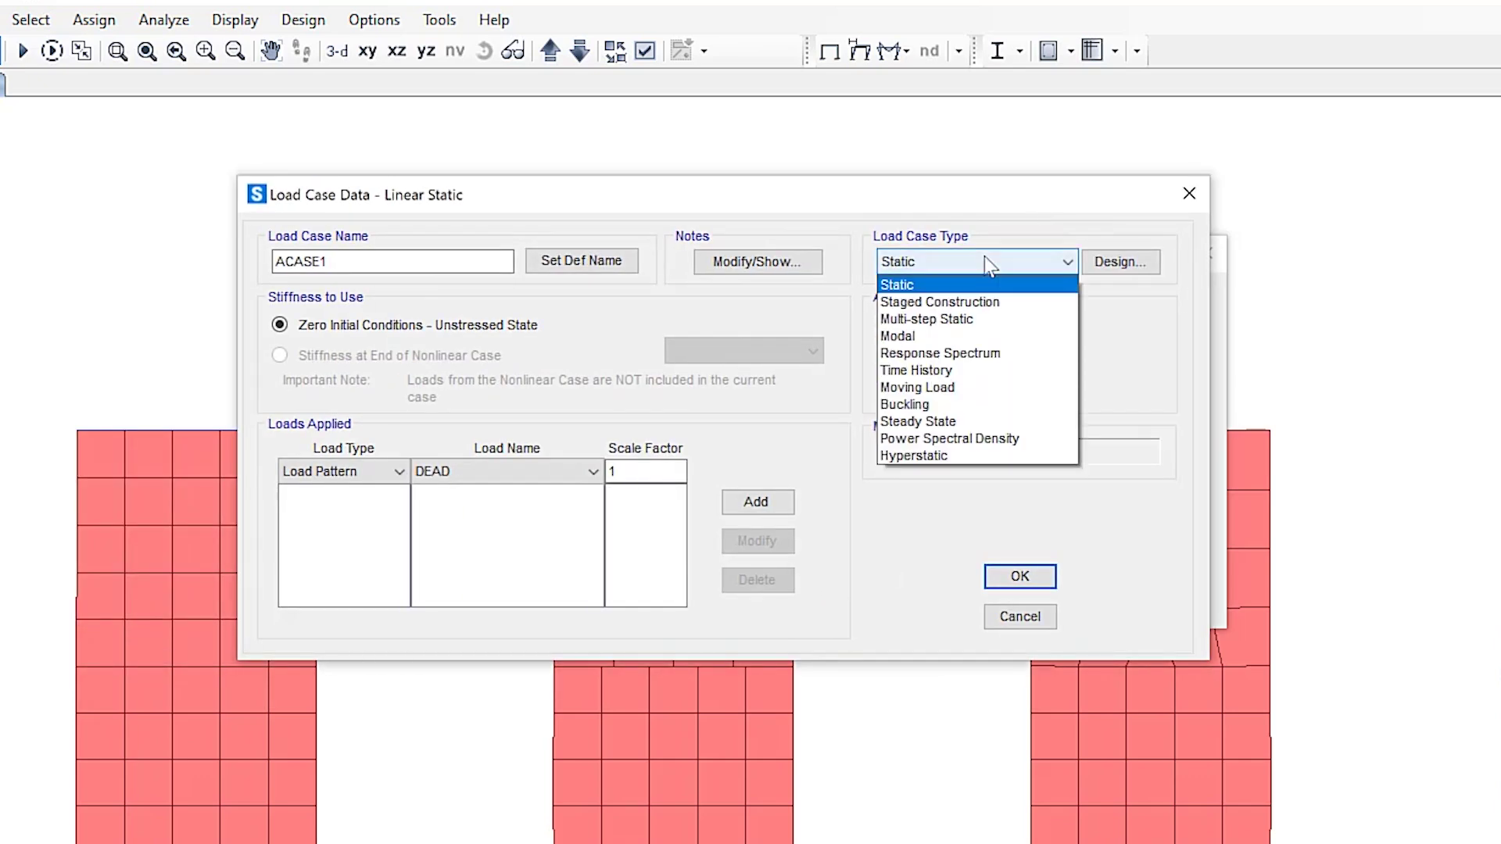
{"action": "left_click", "coordinate": [945, 353]}
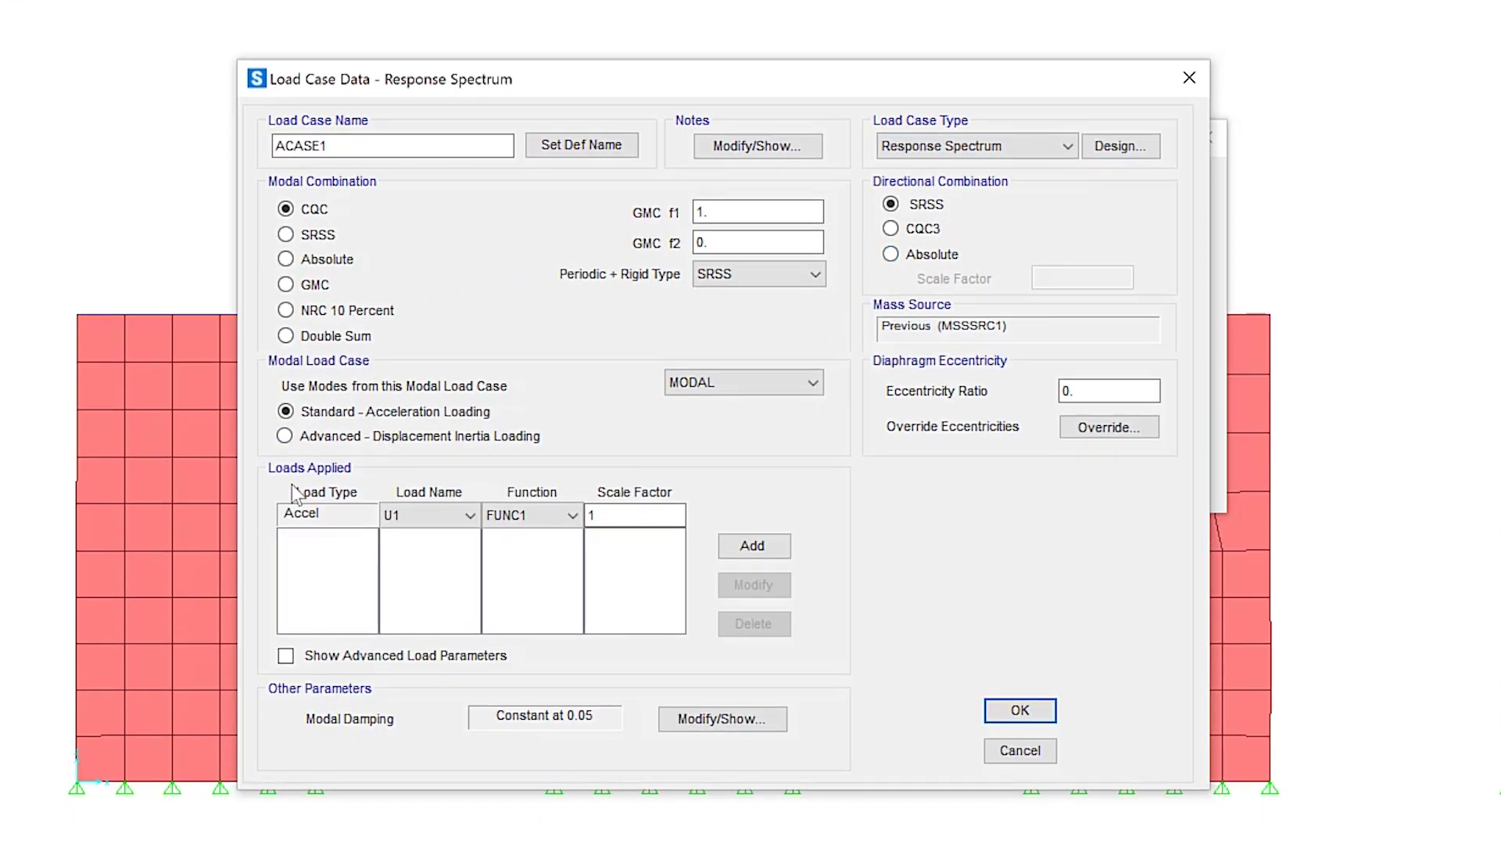
Apply U1 acceleration with FUNC1 at scale factor 1 and save ACASE1.
{"action": "left_click", "coordinate": [752, 546]}
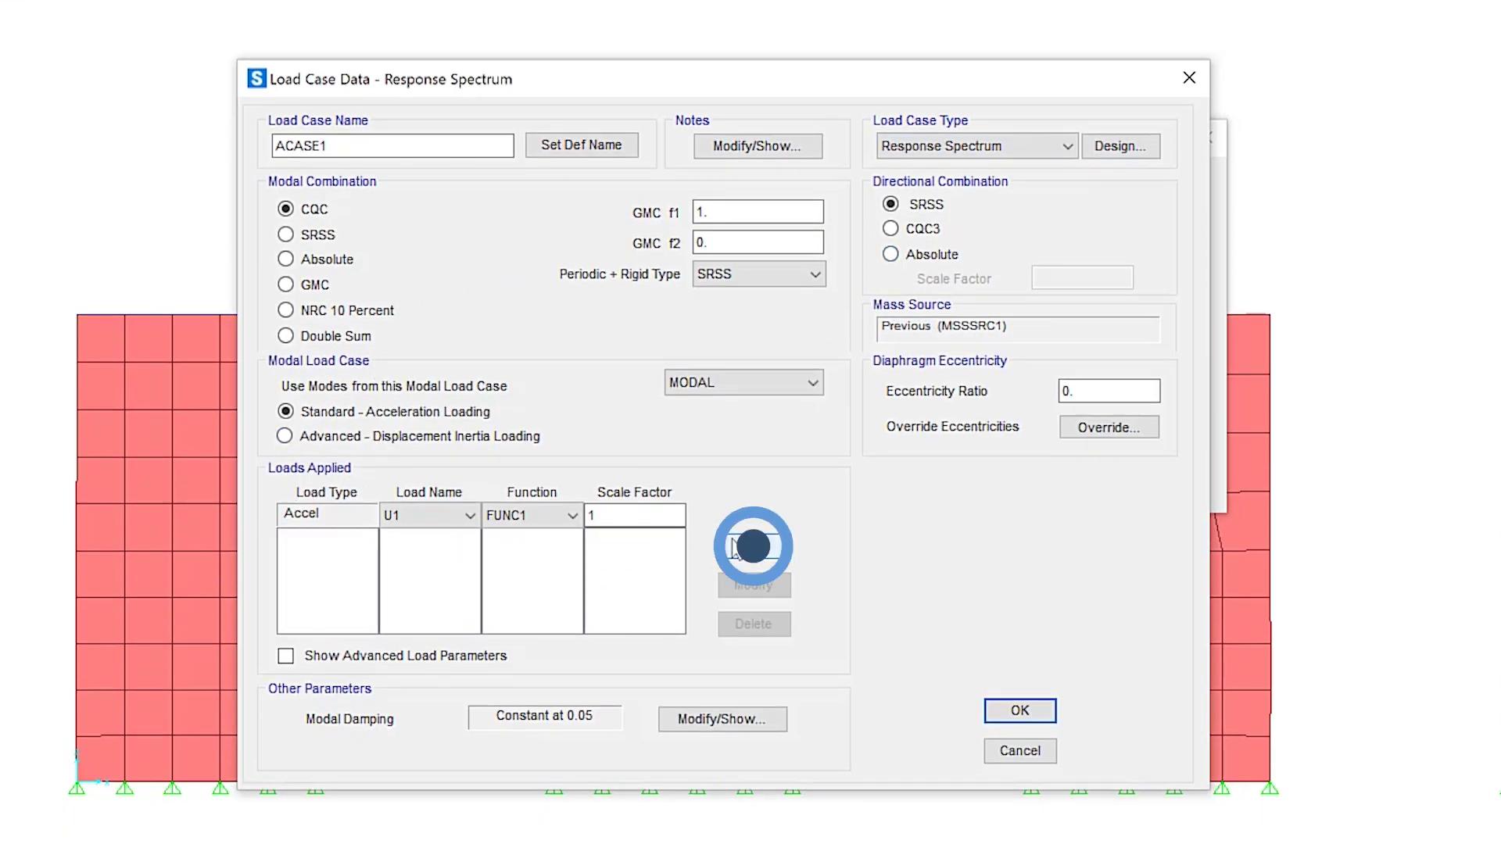
{"action": "left_click", "coordinate": [1020, 711]}
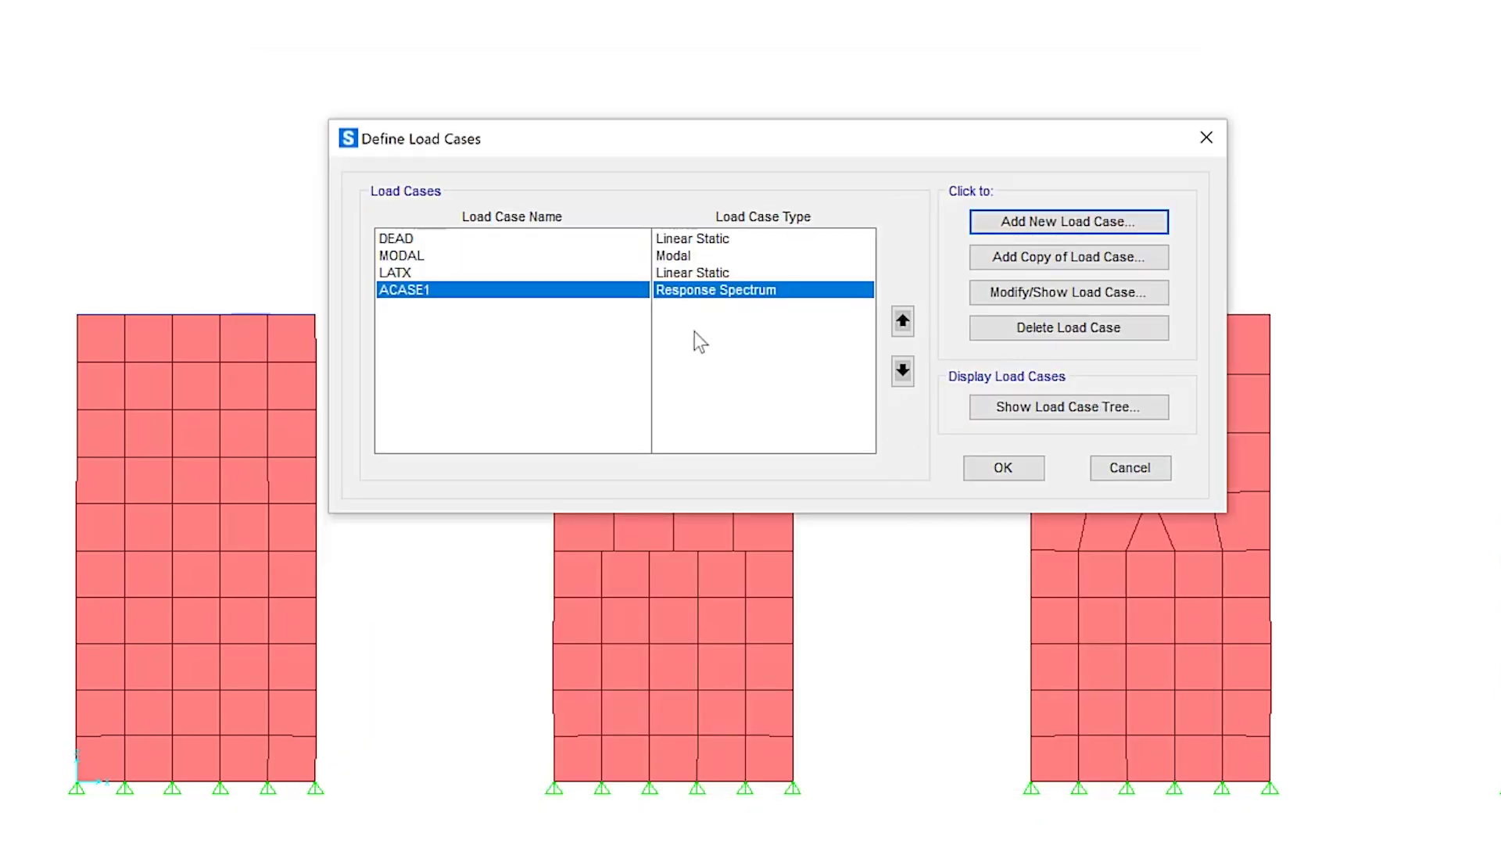
{"action": "left_click", "coordinate": [406, 297]}
{"action": "left_click", "coordinate": [719, 287]}
{"action": "left_click", "coordinate": [1004, 469]}
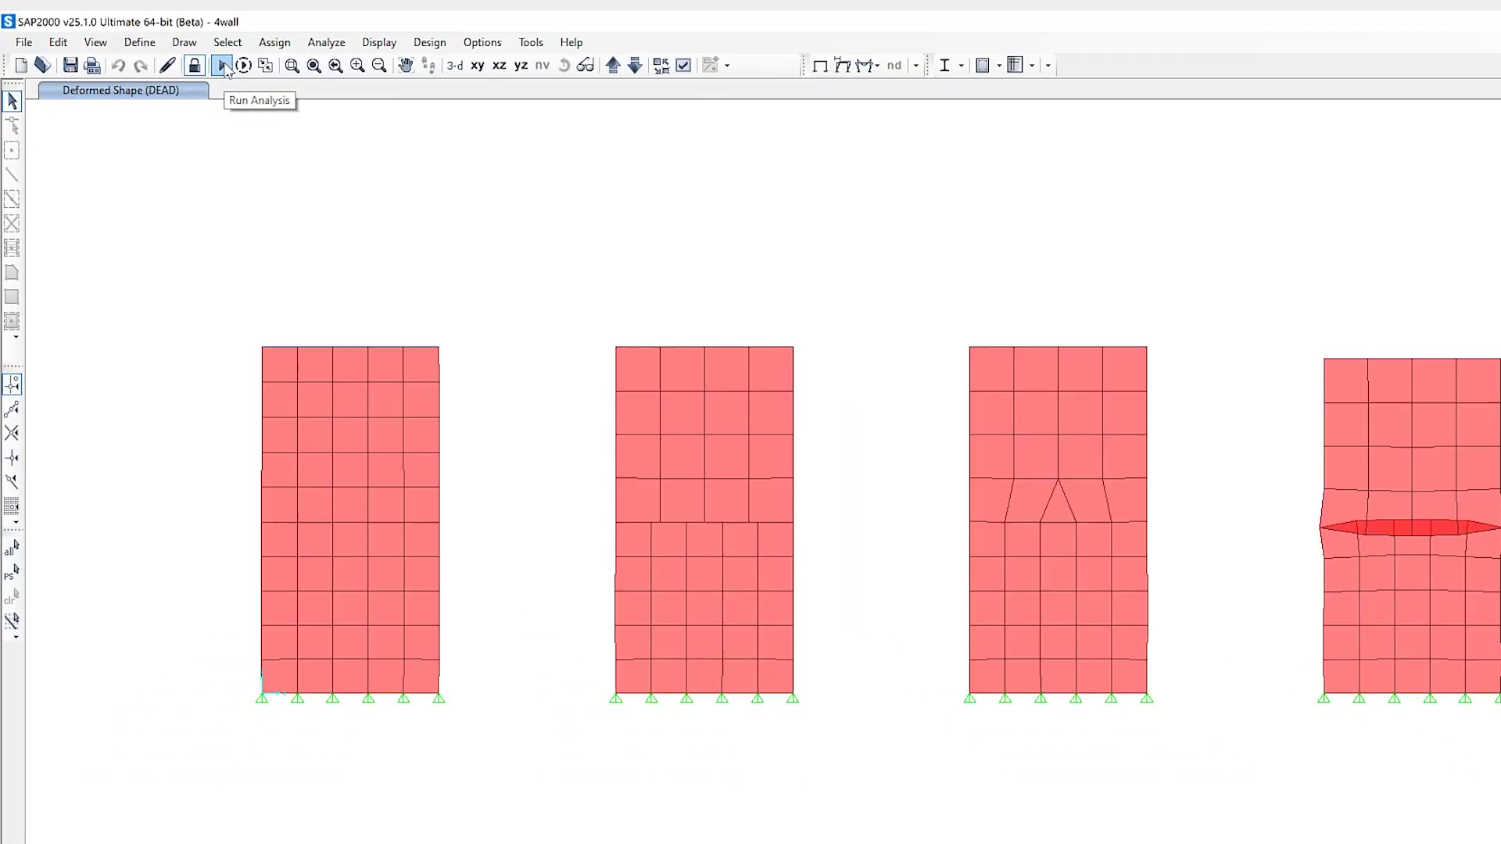
Check the run list showing ACASE1 as Not Run, then cancel without analysing.
{"action": "left_click", "coordinate": [209, 62]}
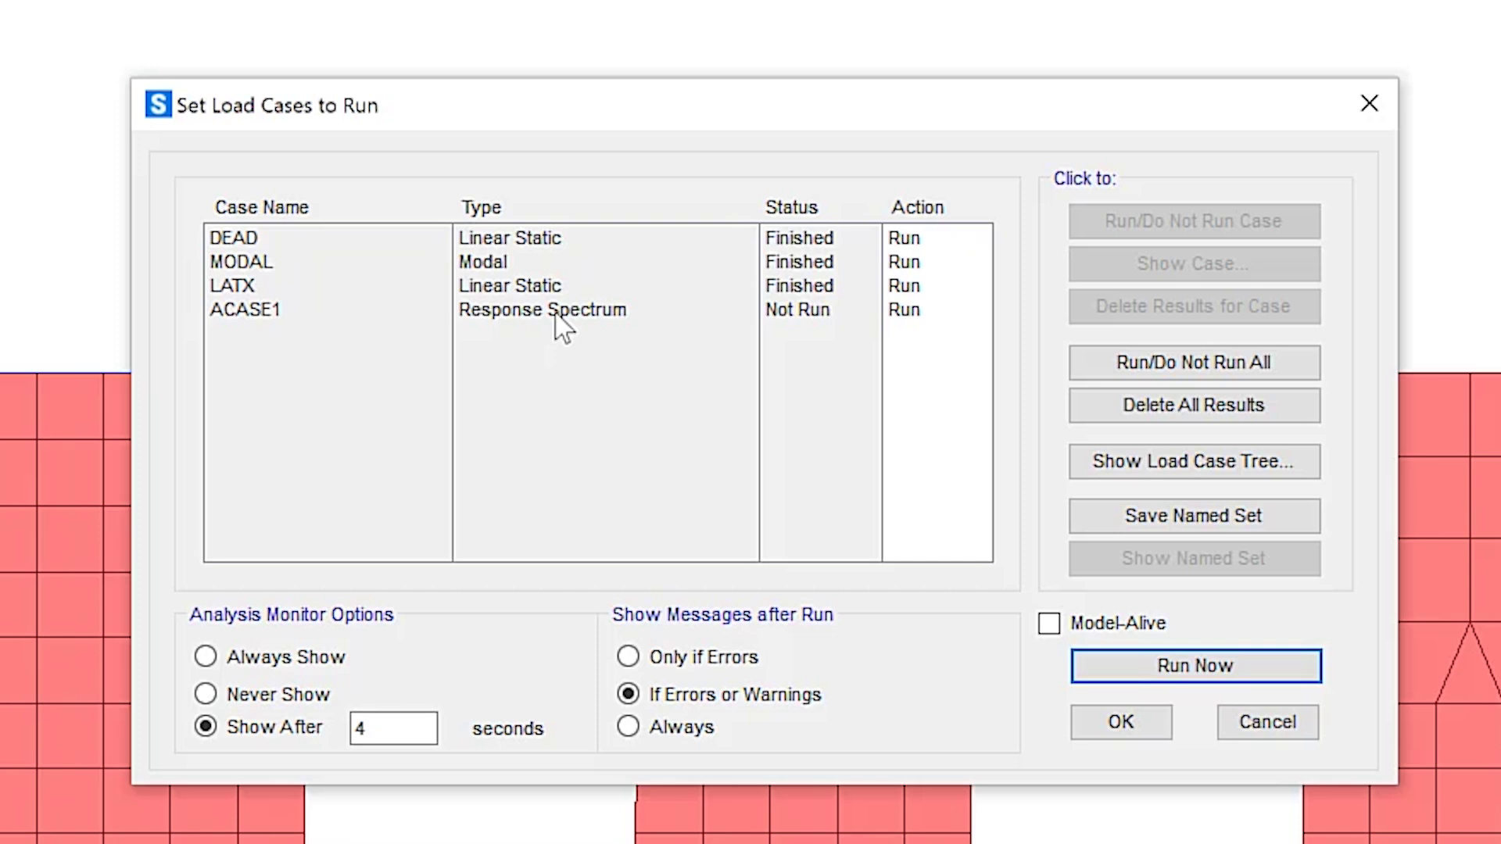
{"action": "left_click", "coordinate": [1261, 727]}
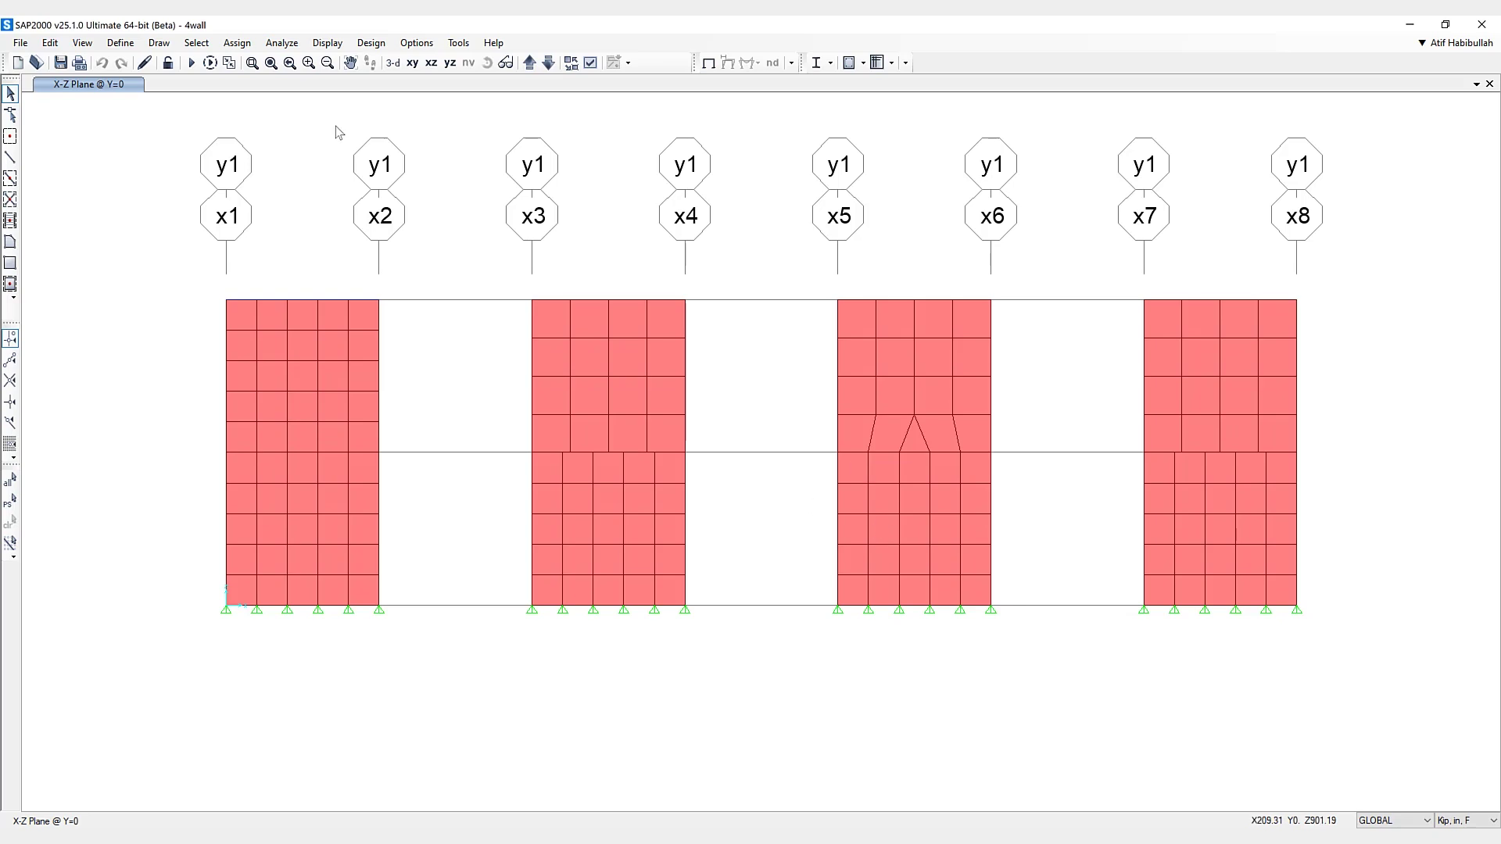
Open the Advanced SAPFire Options from Analysis Options and enable running load cases in parallel.
{"action": "left_click", "coordinate": [282, 43]}
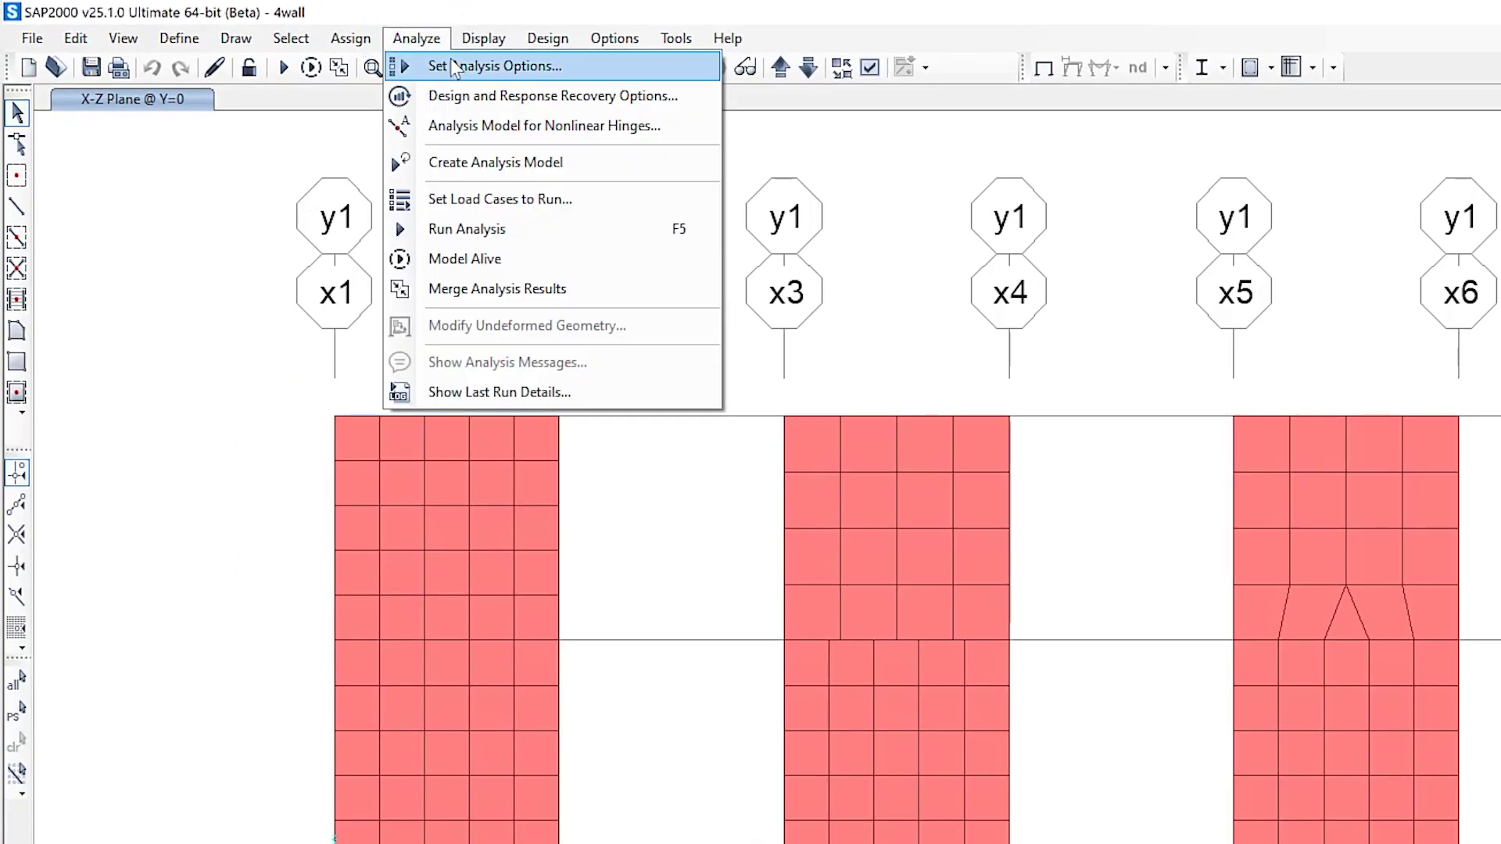
{"action": "left_click", "coordinate": [451, 62]}
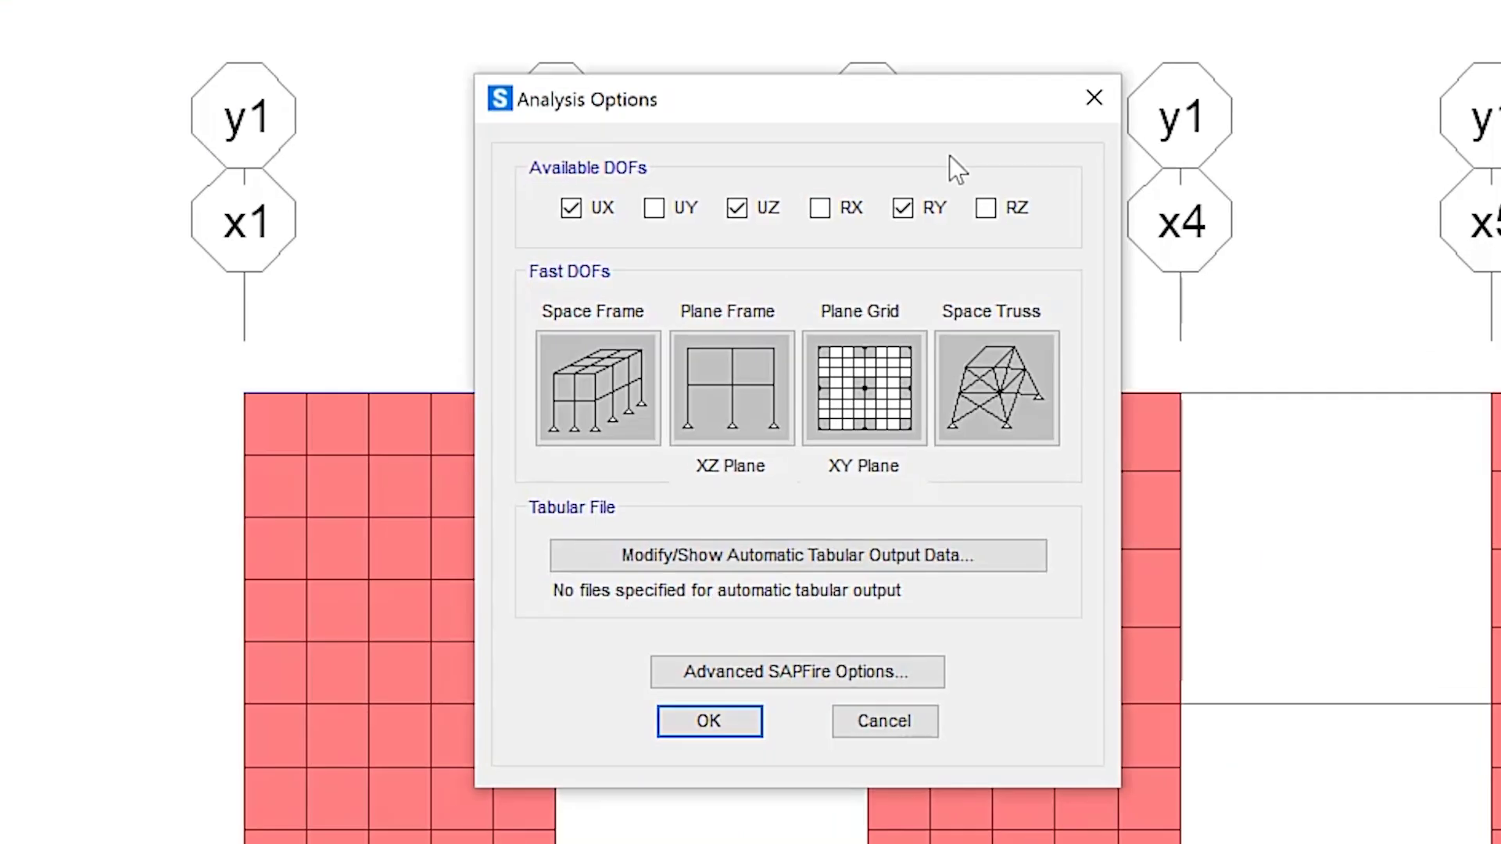
{"action": "left_click", "coordinate": [795, 673]}
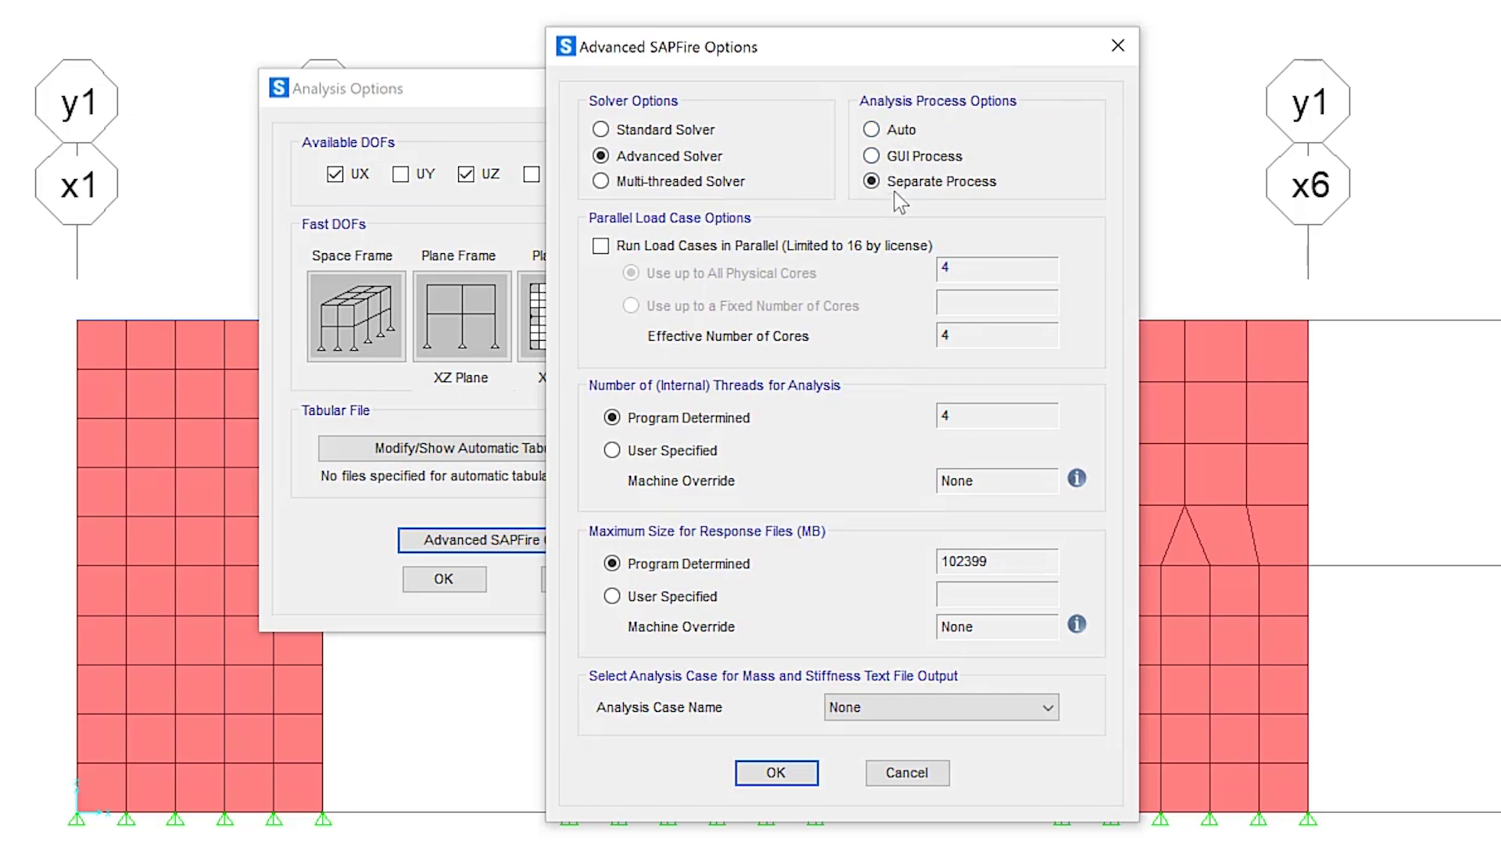
{"action": "left_click", "coordinate": [870, 180]}
{"action": "left_click", "coordinate": [600, 219]}
{"action": "left_click", "coordinate": [682, 256]}
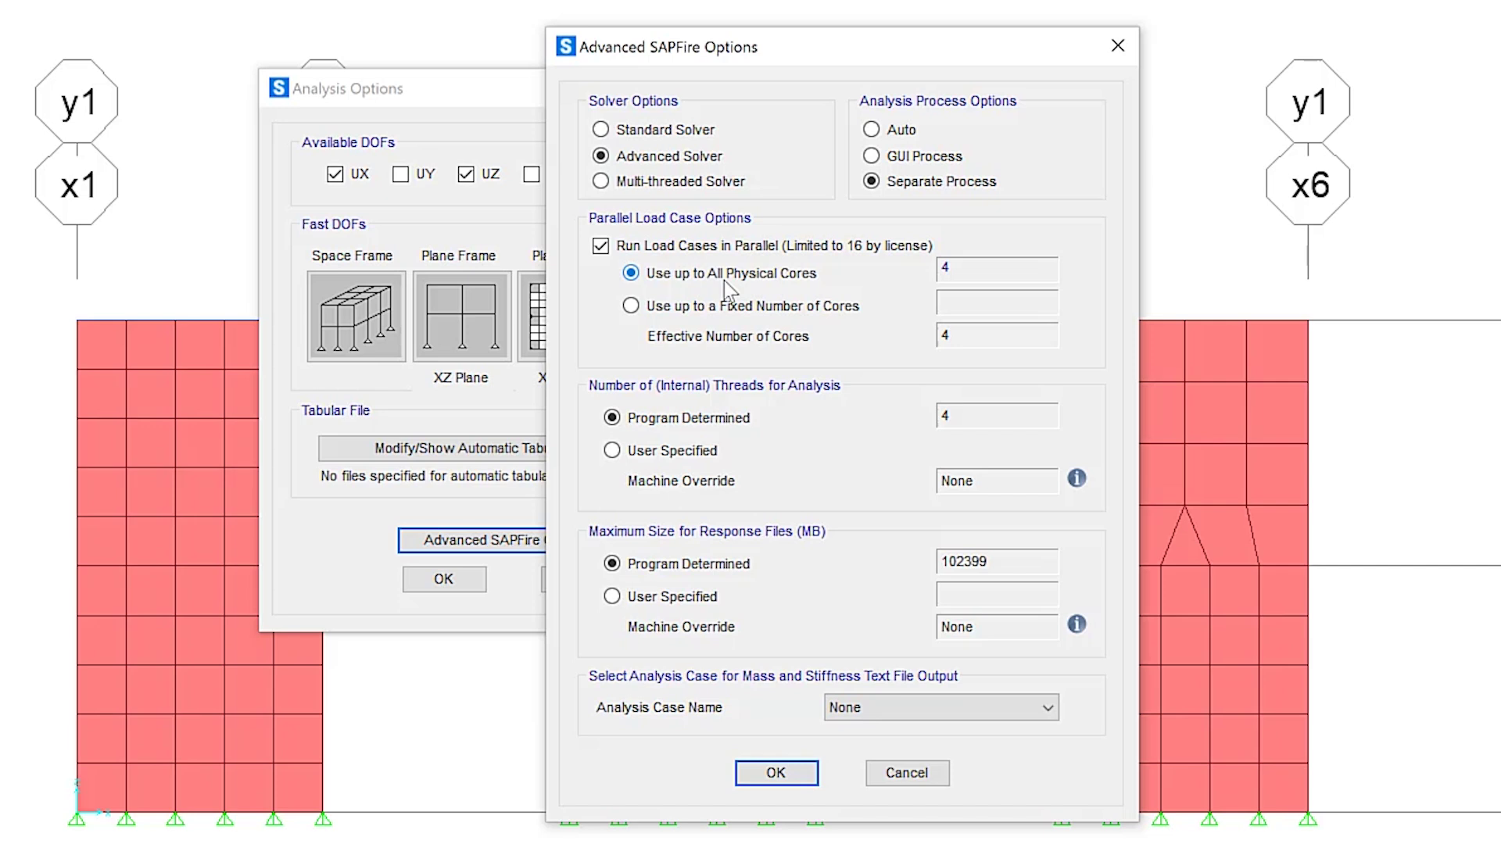
Try a fixed number of cores for parallel load cases, then revert to all physical cores.
{"action": "left_click", "coordinate": [729, 308]}
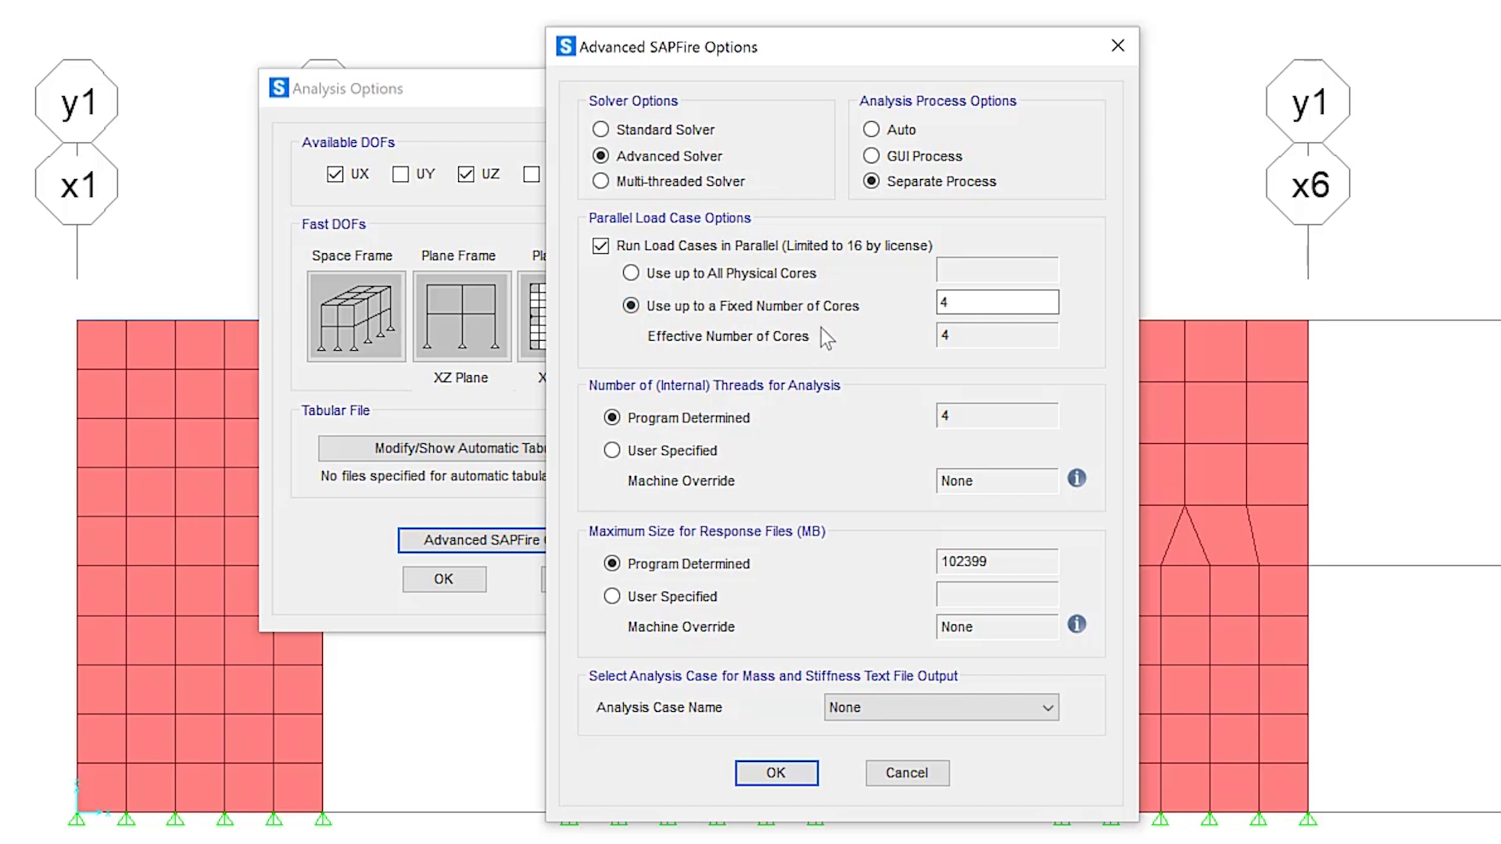
{"action": "left_click", "coordinate": [940, 305]}
{"action": "left_click", "coordinate": [746, 275]}
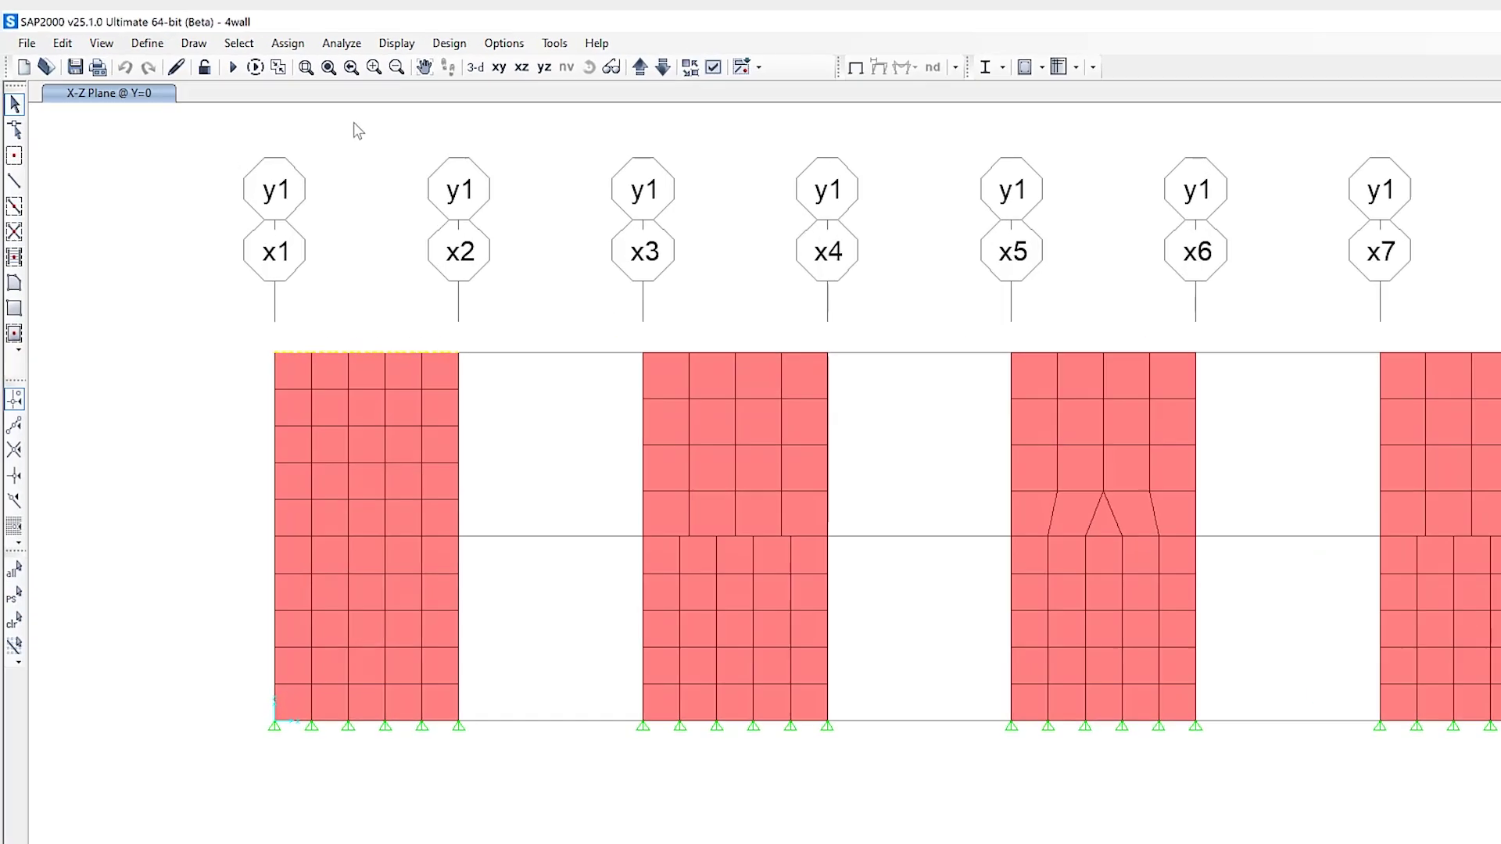
{"action": "left_click", "coordinate": [237, 42]}
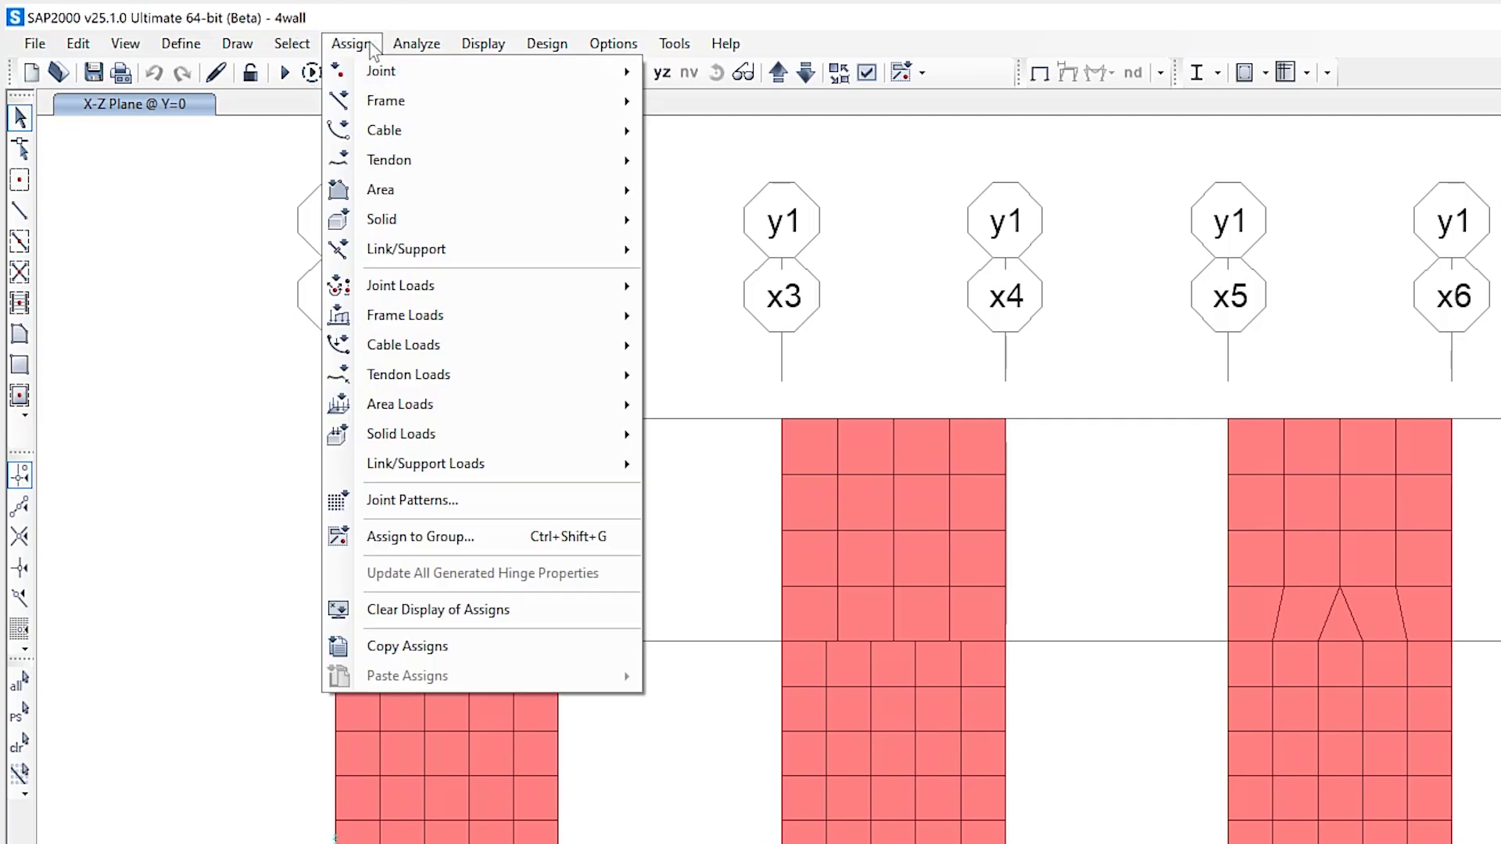
In Frame Hinges assignment, turn on saving individual fiber responses for fiber hinges.
{"action": "left_click", "coordinate": [379, 102]}
{"action": "left_click", "coordinate": [704, 496]}
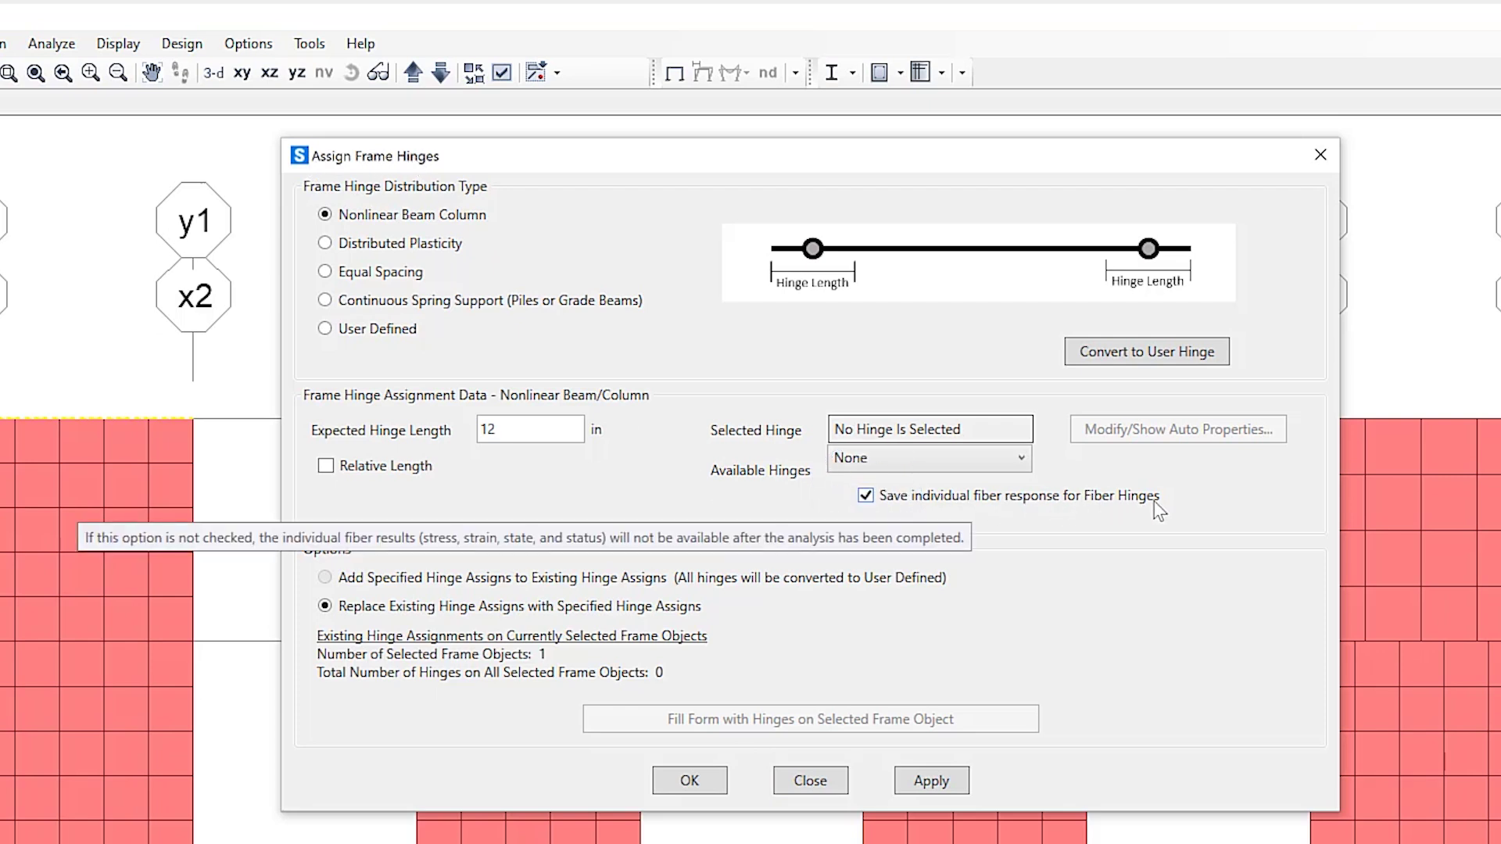
{"action": "left_click", "coordinate": [874, 497]}
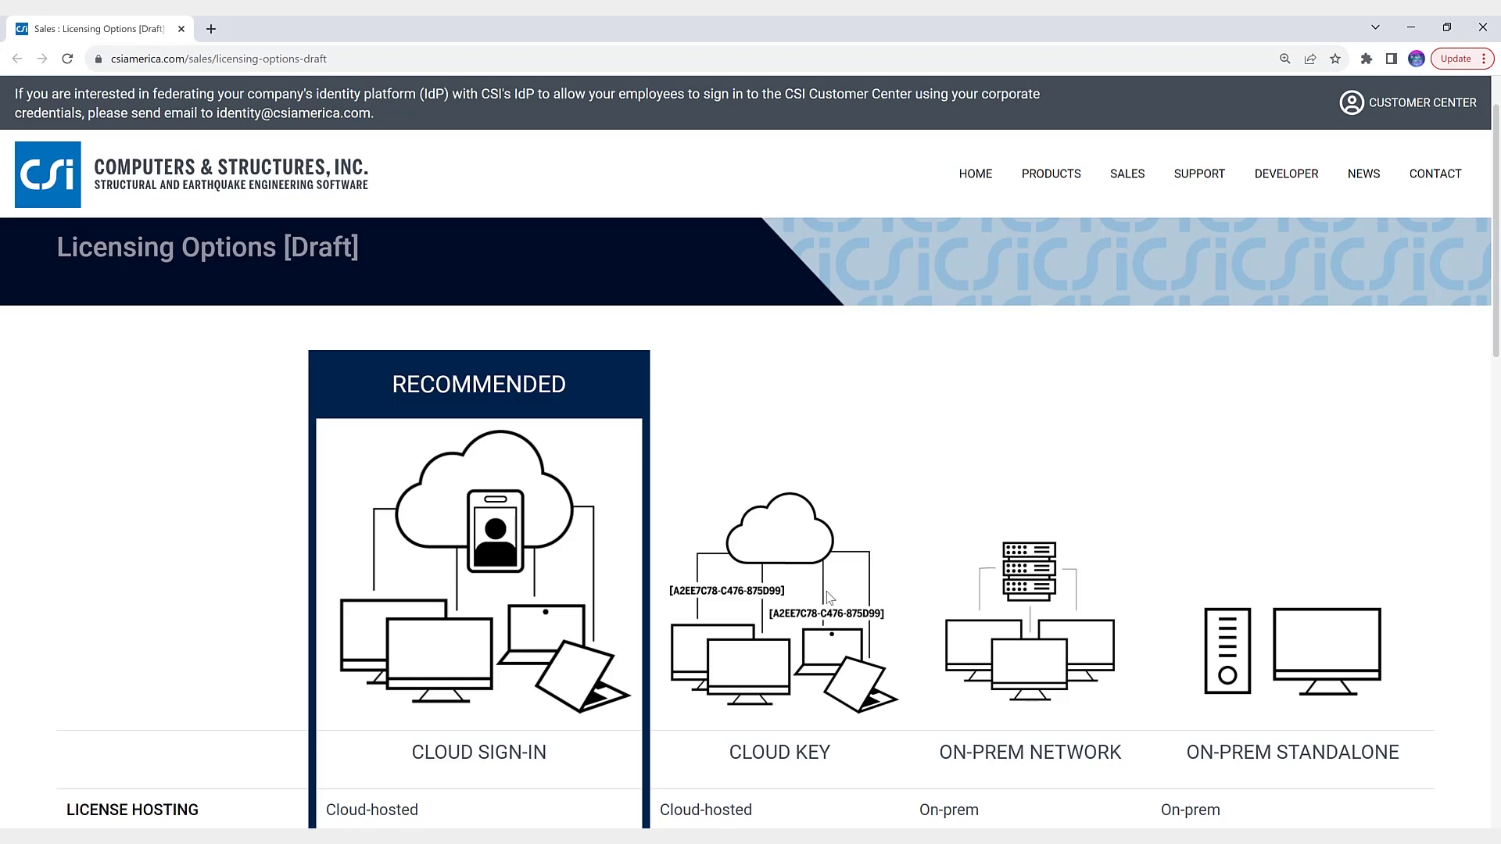
Scroll to the license comparison table and select the CLOUD SIGN-IN column heading.
{"action": "scroll", "coordinate": [864, 467], "scroll_direction": "down", "scroll_amount": 4}
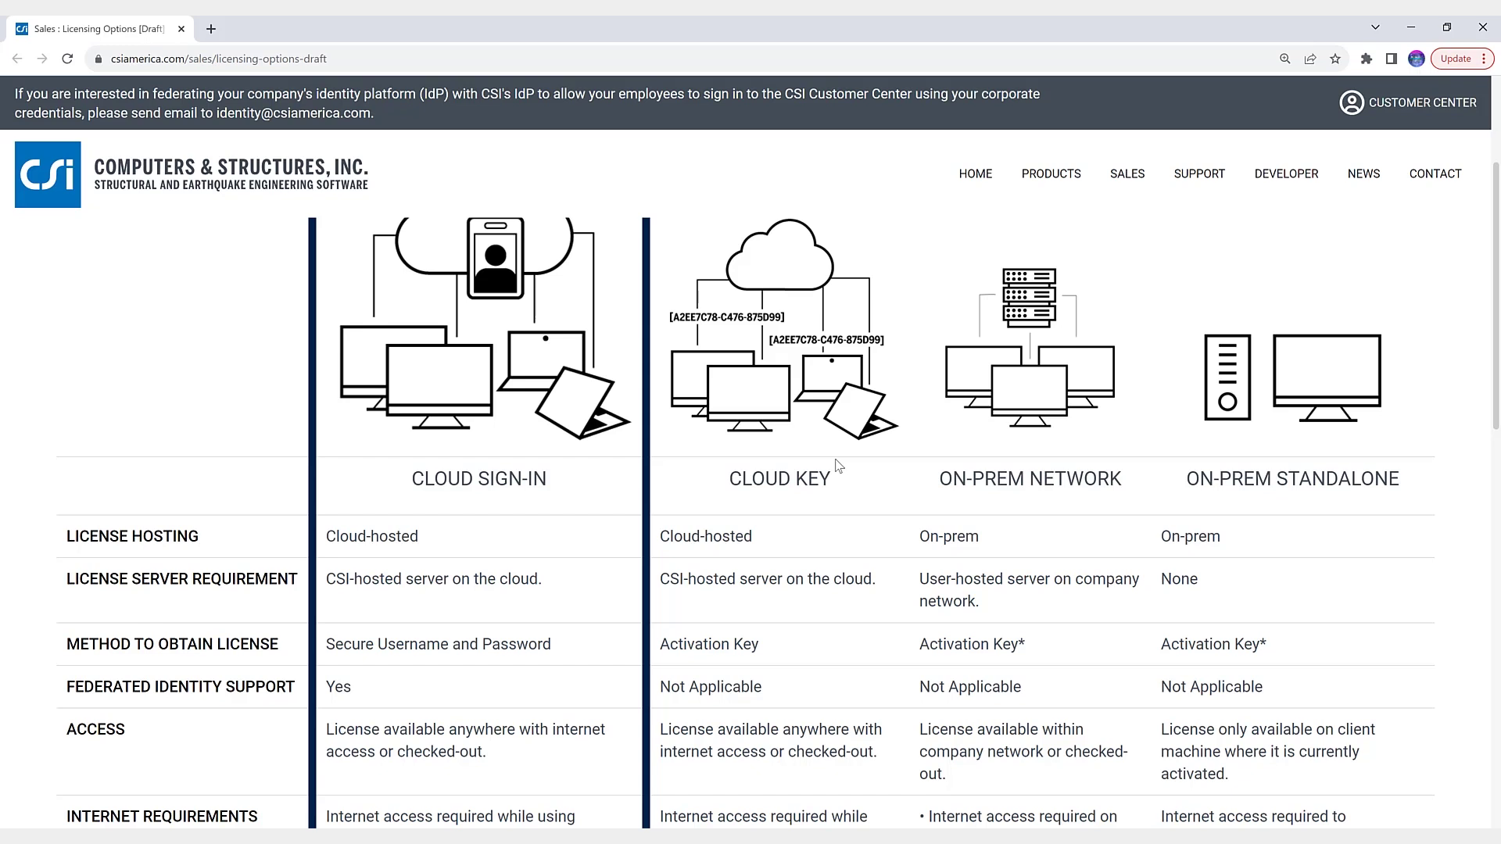
{"action": "scroll", "coordinate": [838, 466], "scroll_direction": "down", "scroll_amount": 2}
{"action": "scroll", "coordinate": [803, 500], "scroll_direction": "up", "scroll_amount": 1}
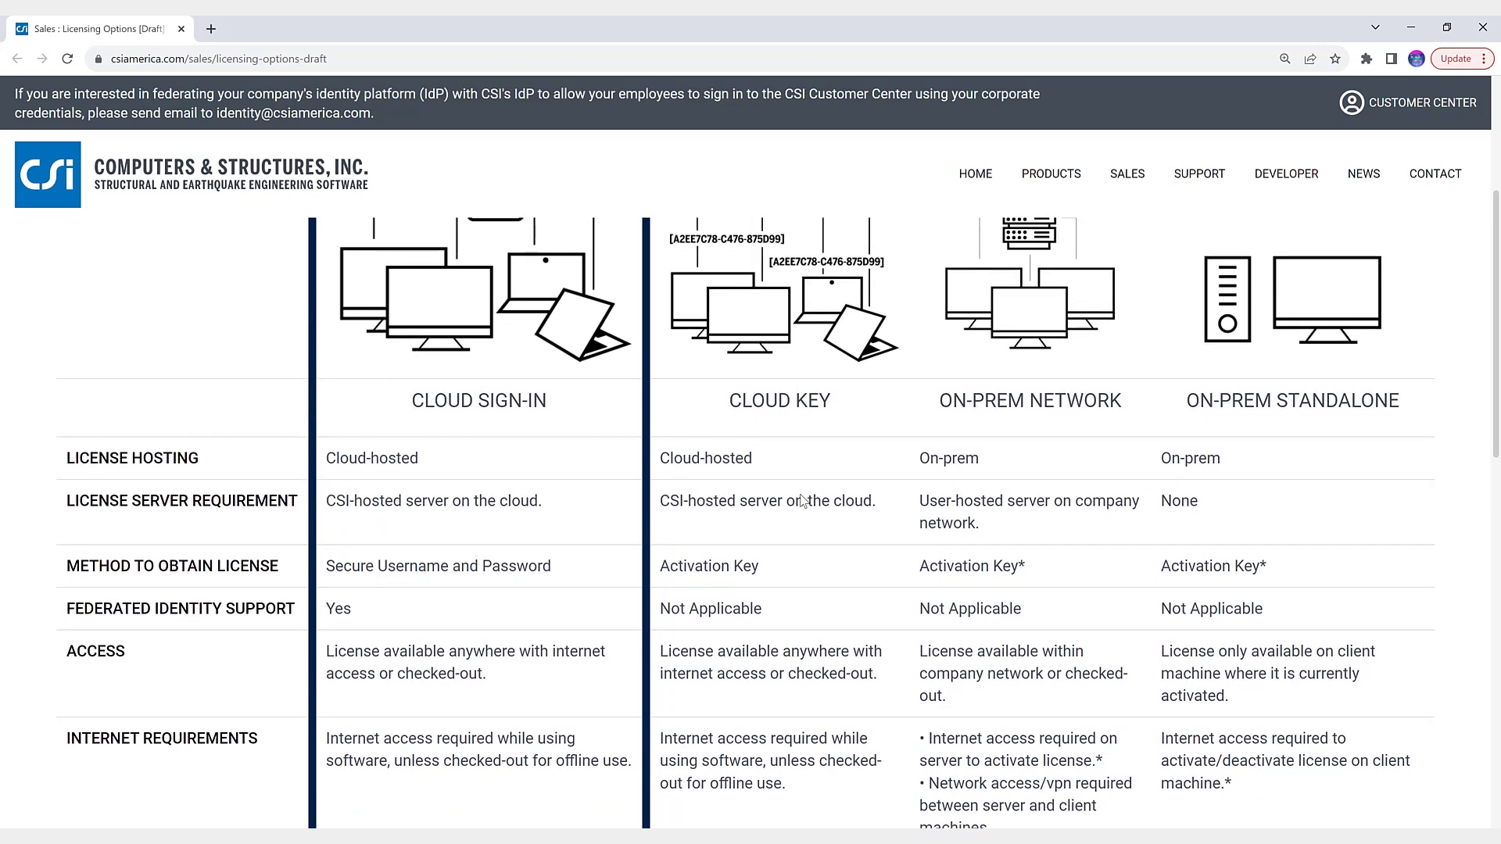
{"action": "left_click", "coordinate": [477, 399]}
{"action": "scroll", "coordinate": [512, 442], "scroll_direction": "down", "scroll_amount": 1}
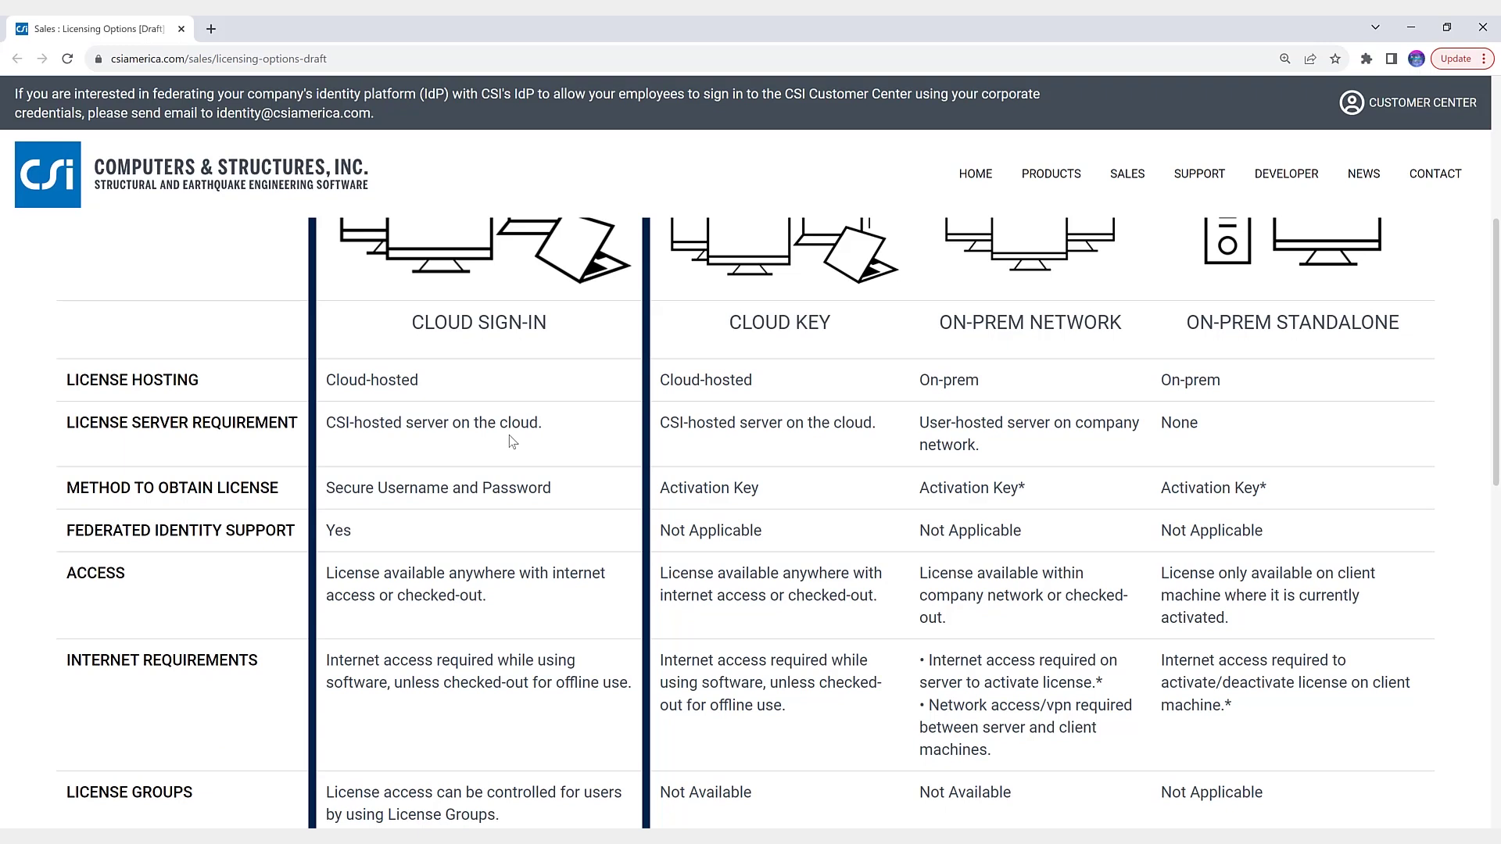
{"action": "scroll", "coordinate": [512, 442], "scroll_direction": "down", "scroll_amount": 1}
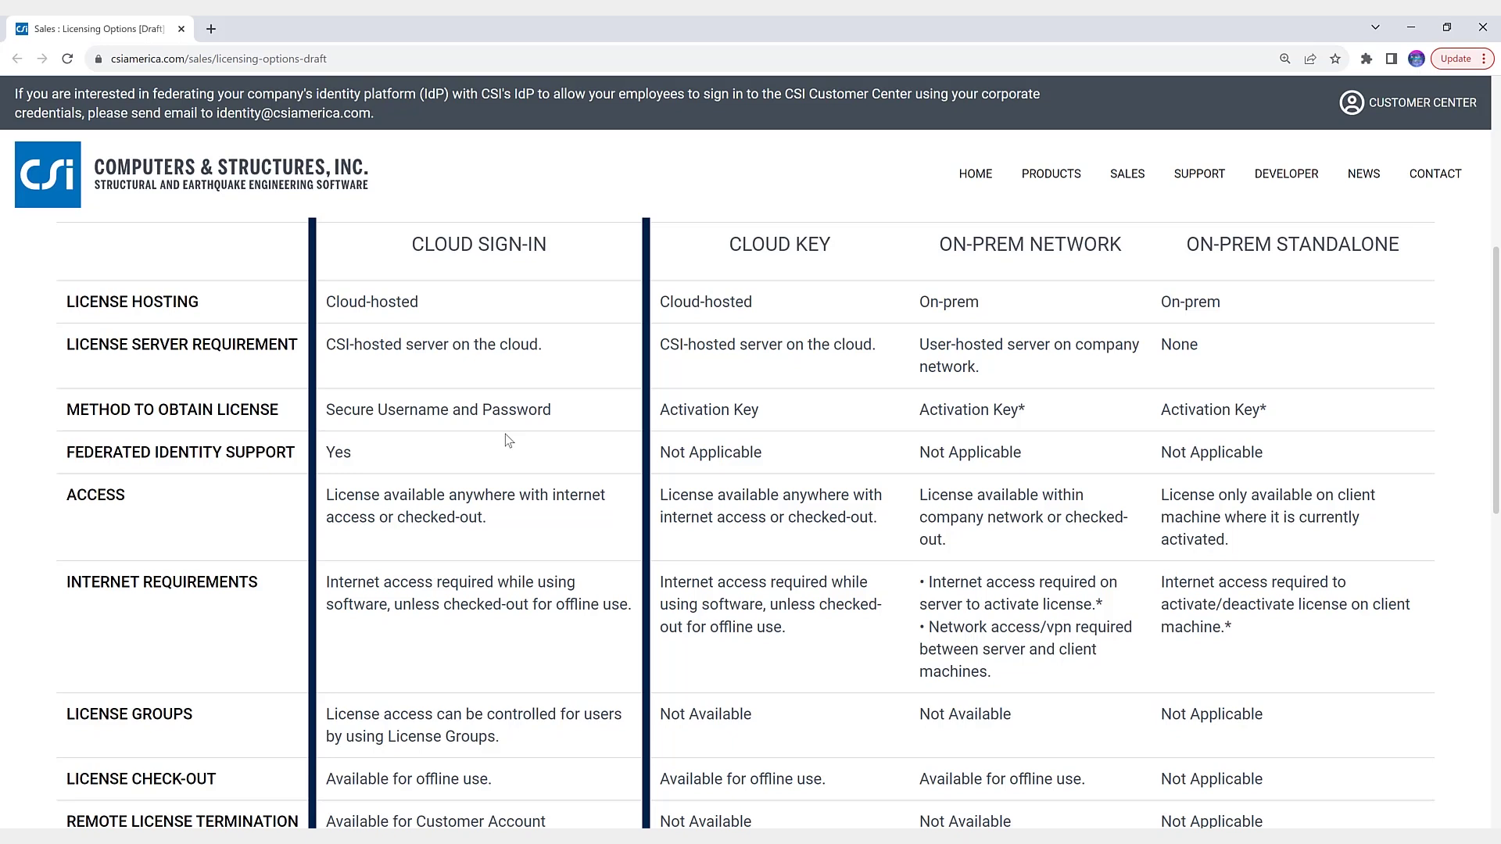
{"action": "scroll", "coordinate": [504, 433], "scroll_direction": "down", "scroll_amount": 1}
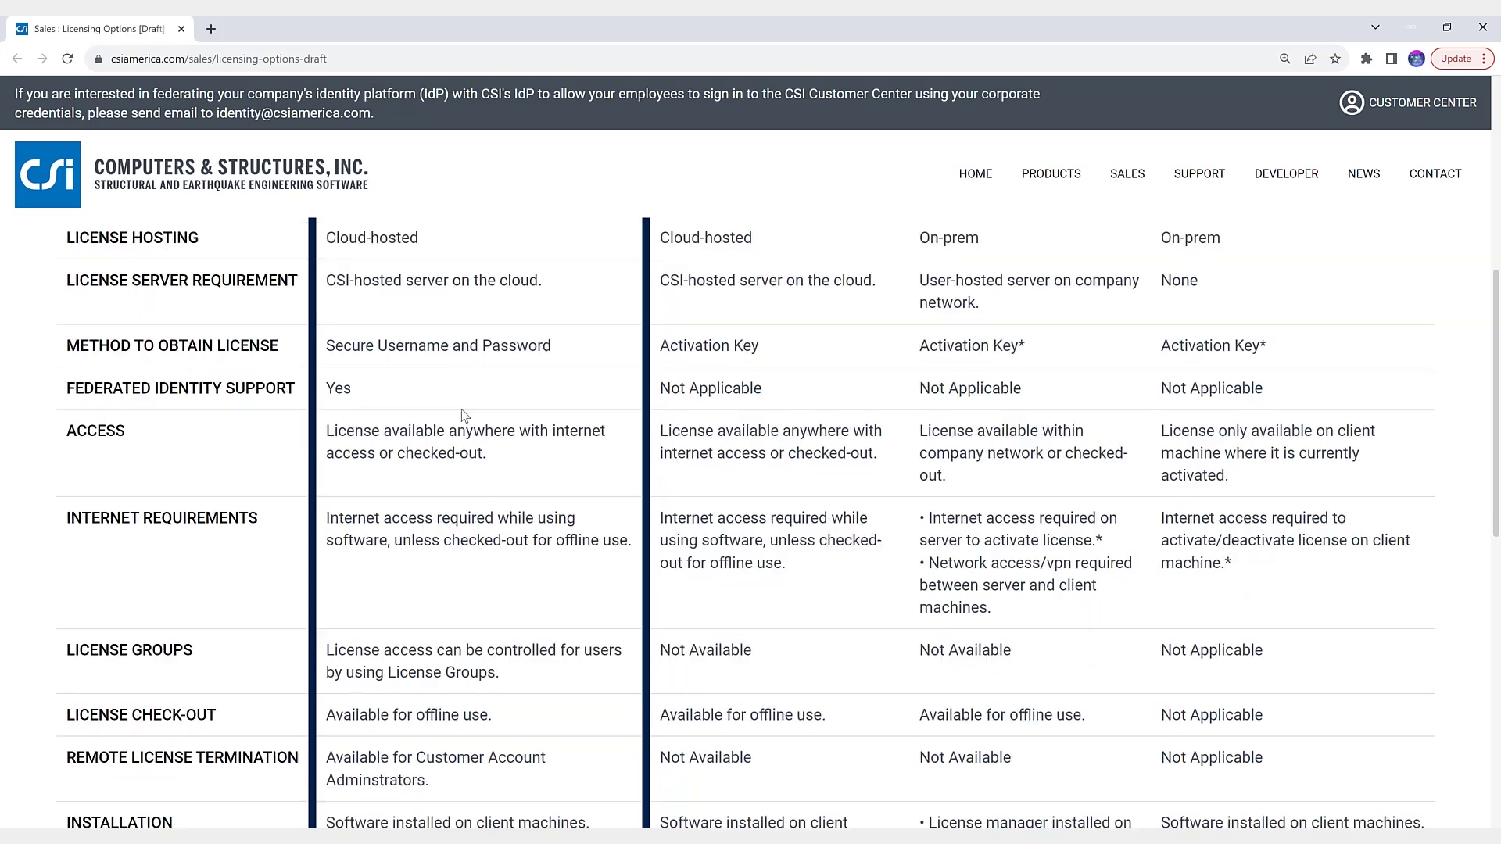
{"action": "left_click", "coordinate": [436, 646]}
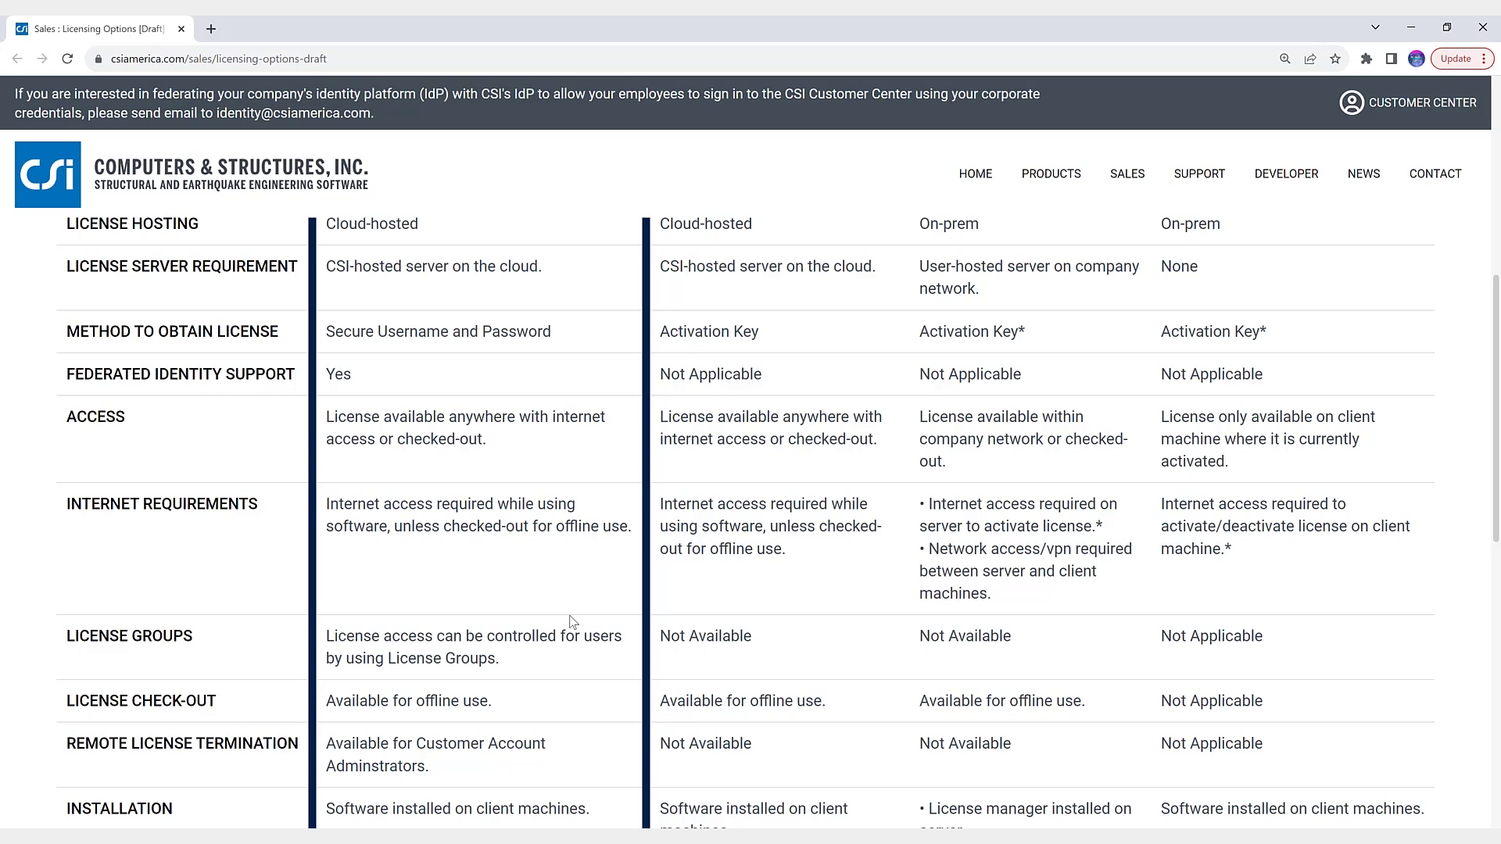
{"action": "scroll", "coordinate": [582, 606], "scroll_direction": "down", "scroll_amount": 2}
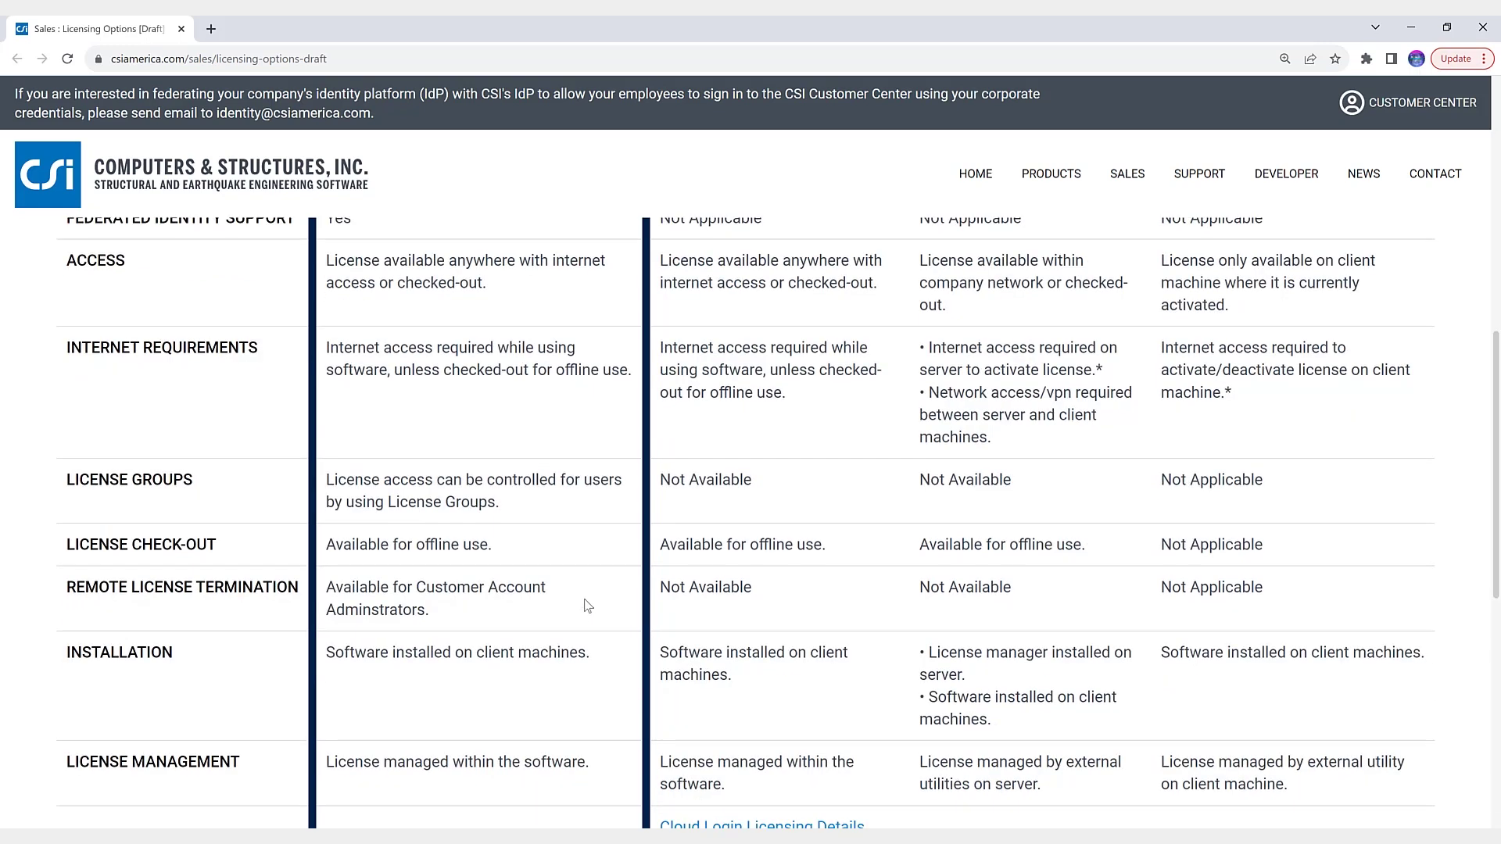
{"action": "scroll", "coordinate": [588, 606], "scroll_direction": "up", "scroll_amount": 10}
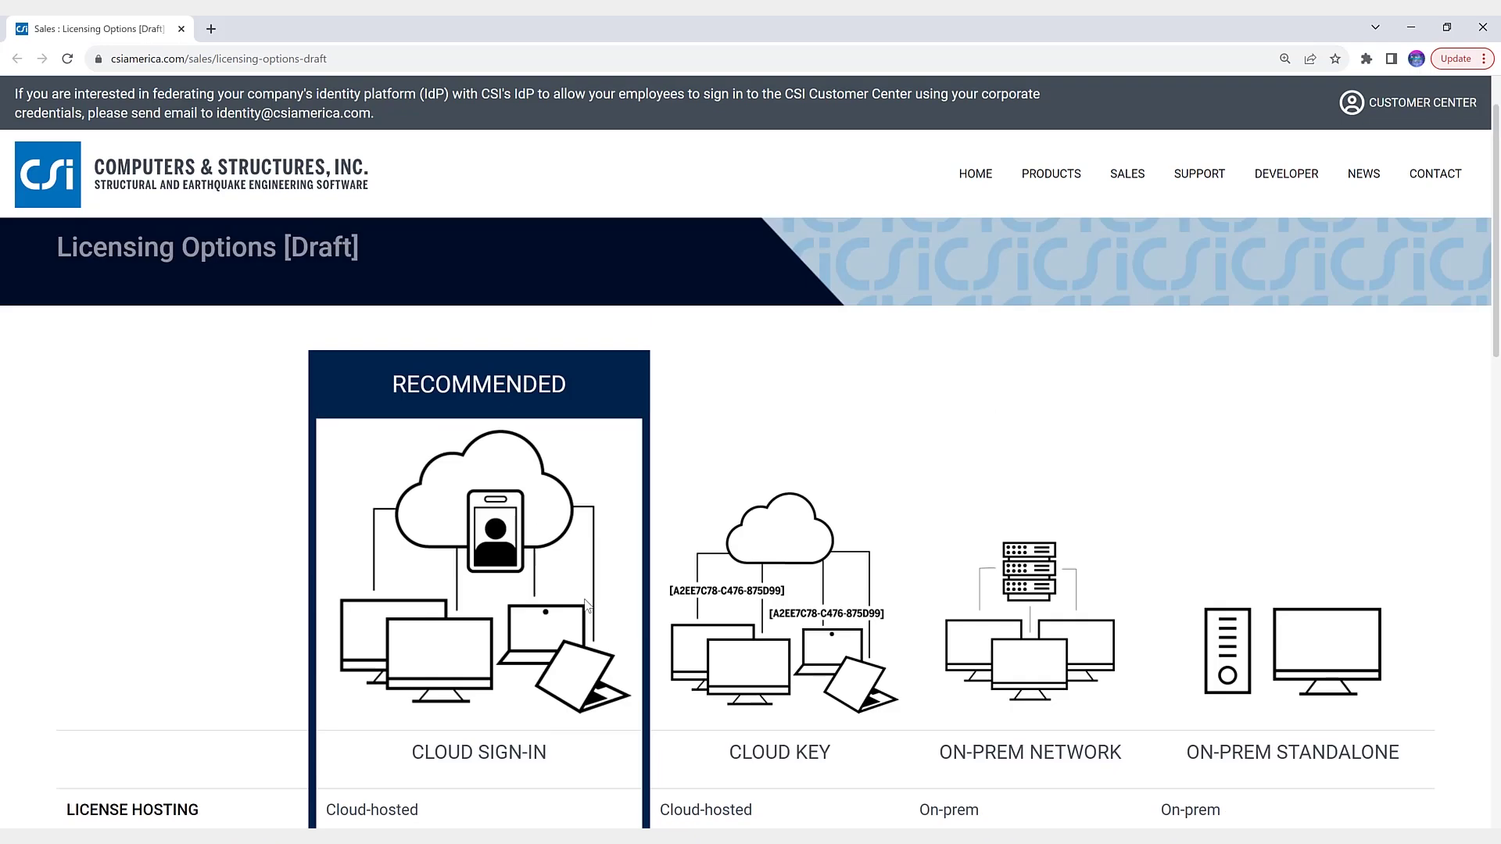
{"action": "scroll", "coordinate": [586, 603], "scroll_direction": "down", "scroll_amount": 2}
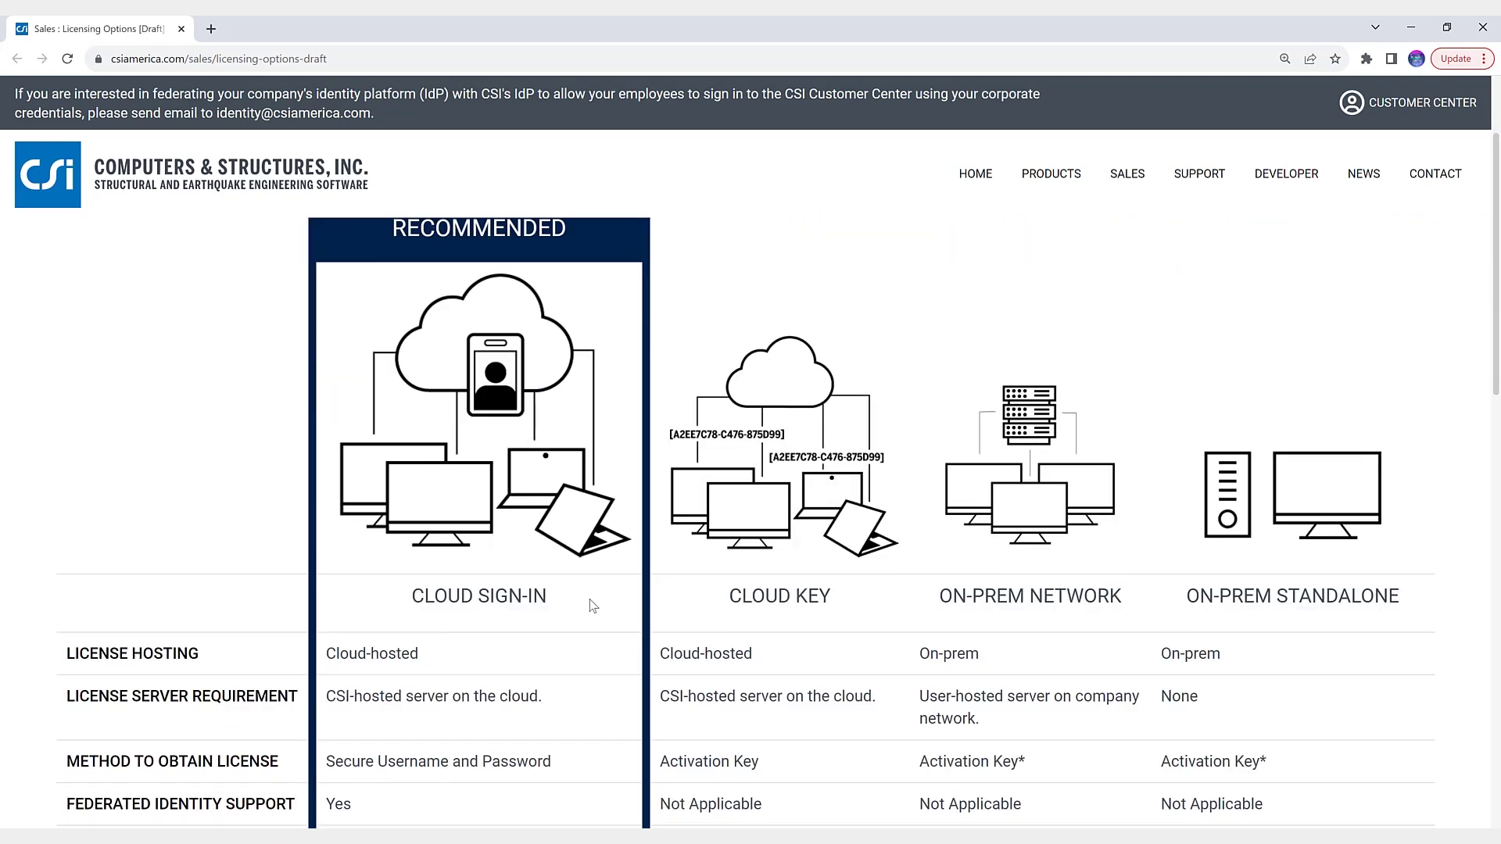